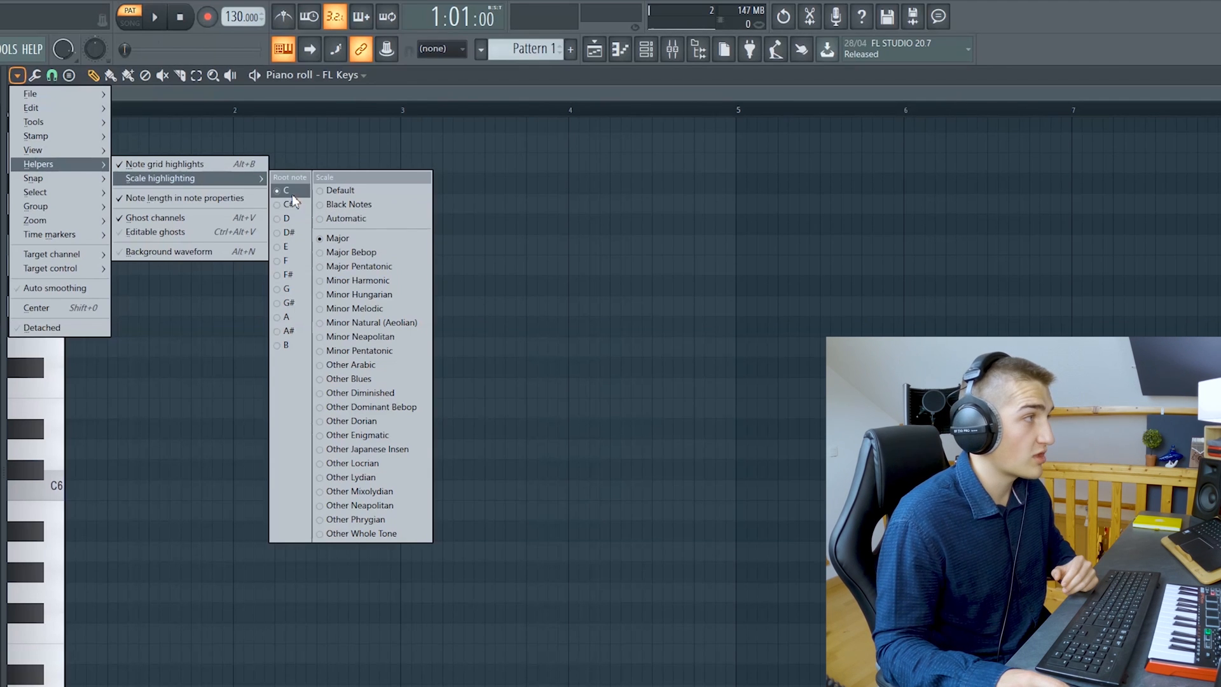
# Set the piano roll's scale highlighting to root note E with the major scale.
pyautogui.click(296, 251)
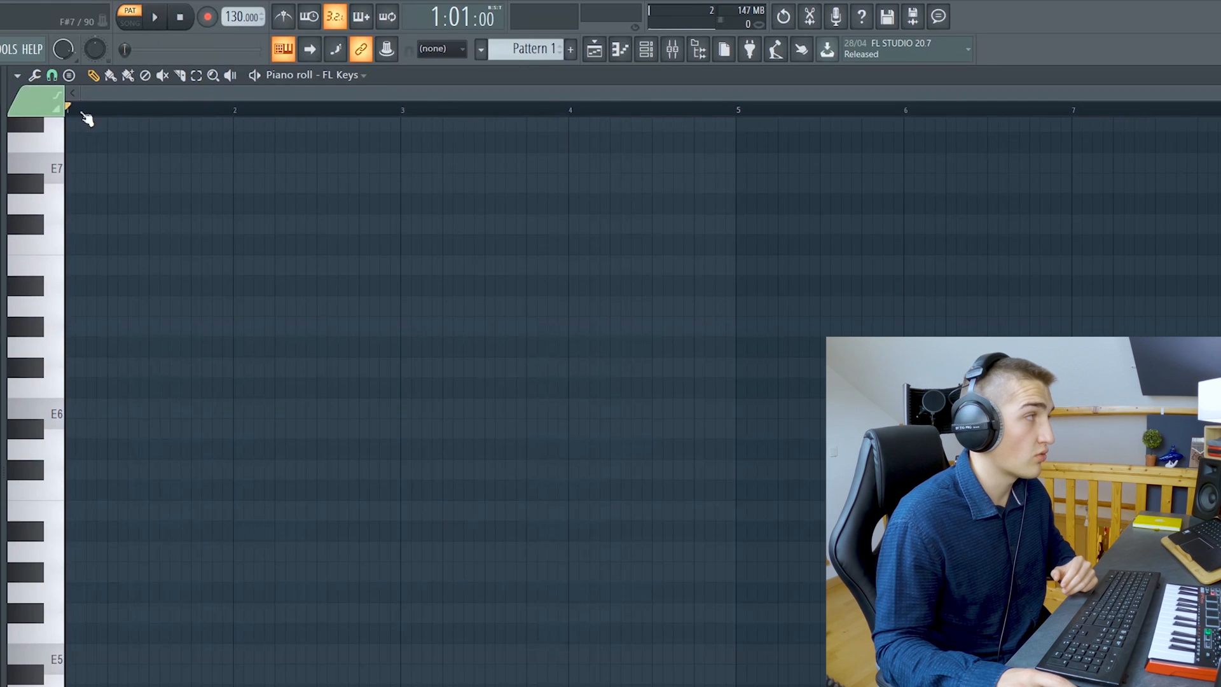
pyautogui.click(34, 79)
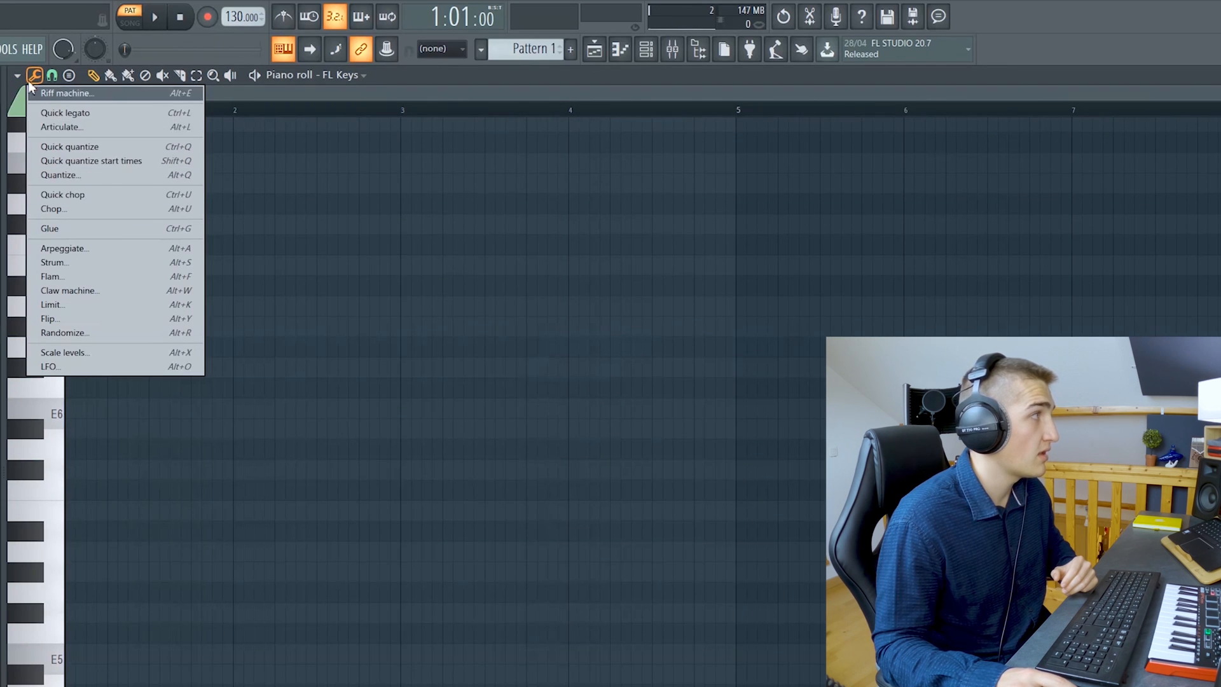
pyautogui.click(17, 75)
pyautogui.moveTo(57, 164)
pyautogui.moveTo(191, 178)
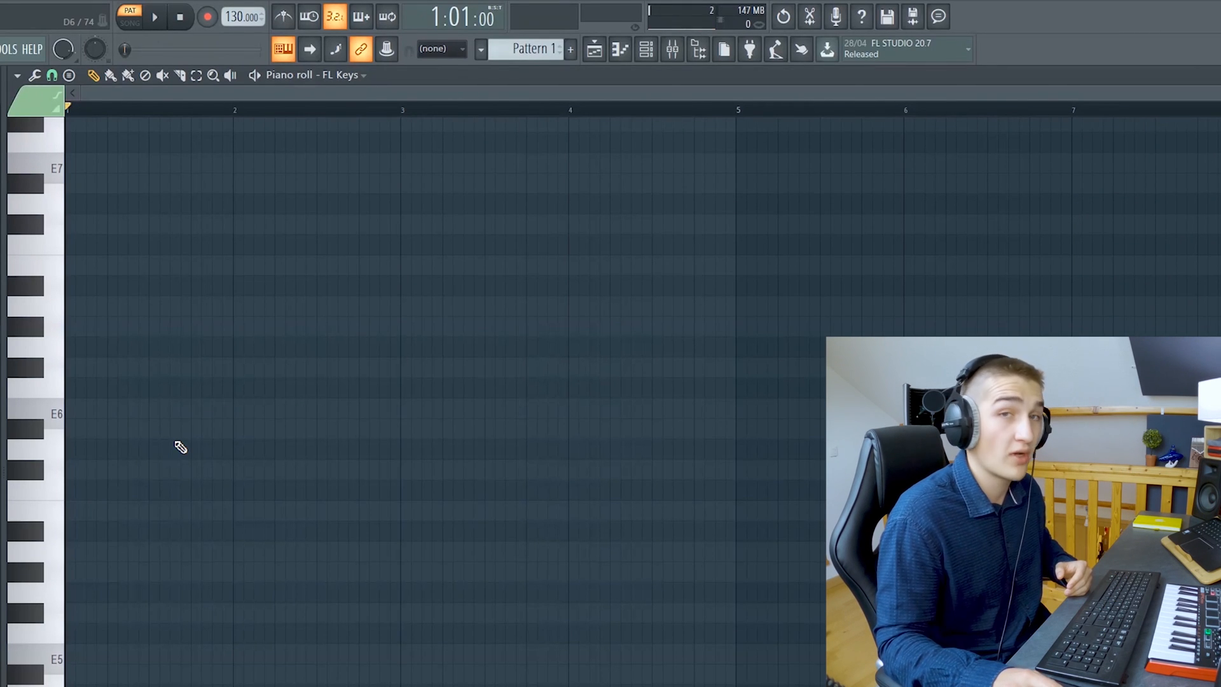
pyautogui.click(75, 411)
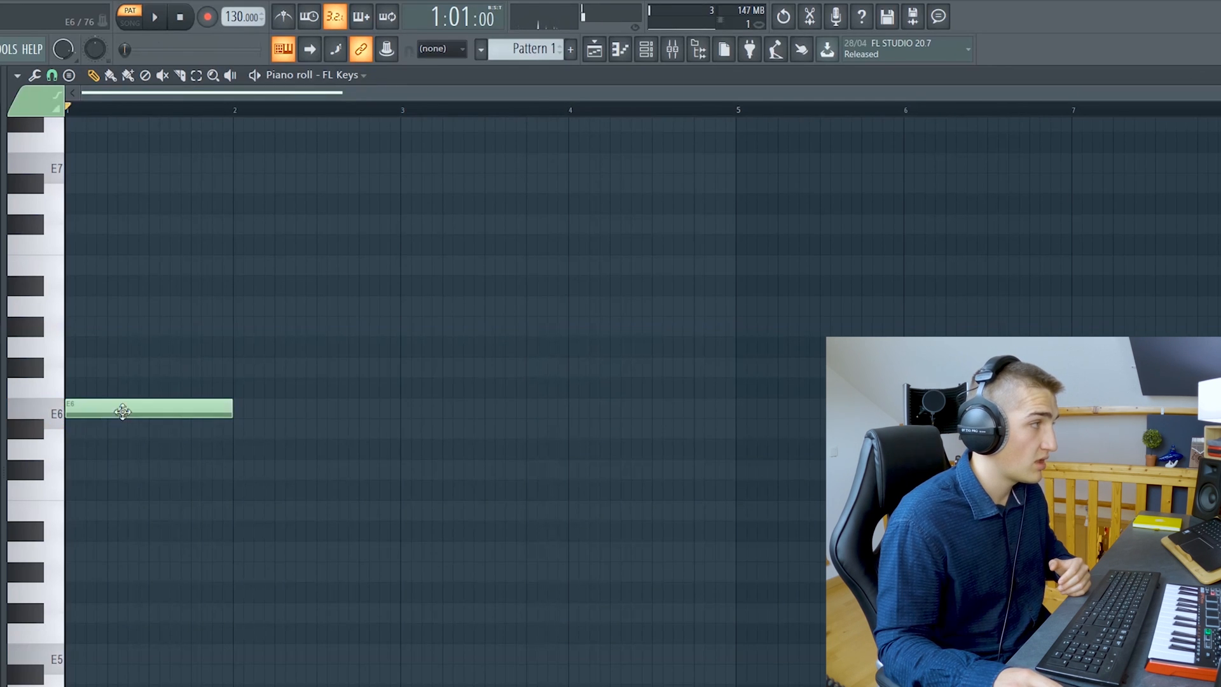
pyautogui.scroll(-5, 123, 412)
pyautogui.rightClick(106, 230)
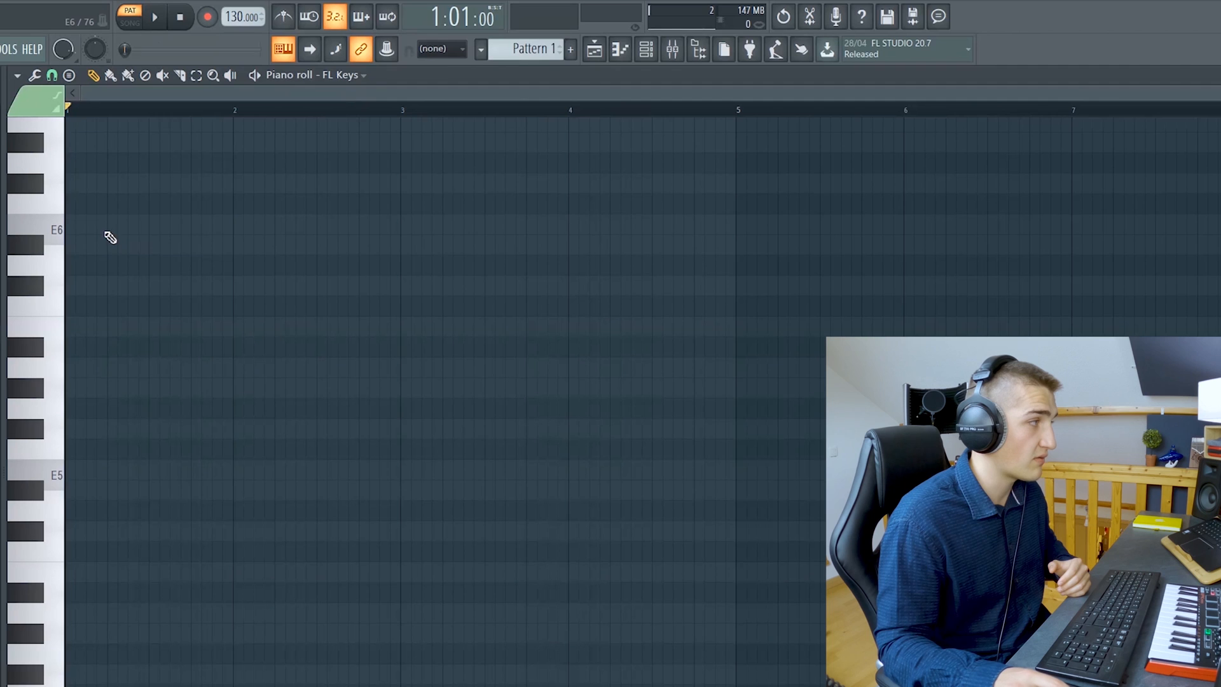
# Draw a one-bar E major chord in bar 1 with the notes E5, G#5 and B5.
pyautogui.click(77, 475)
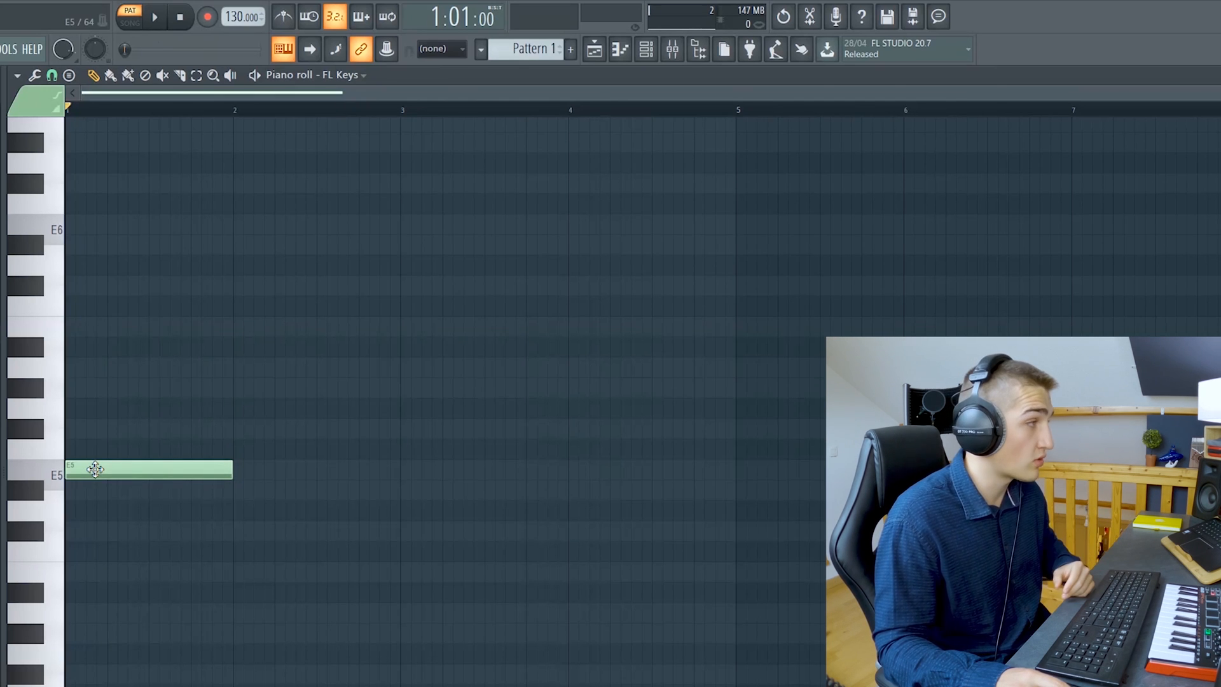
pyautogui.click(77, 389)
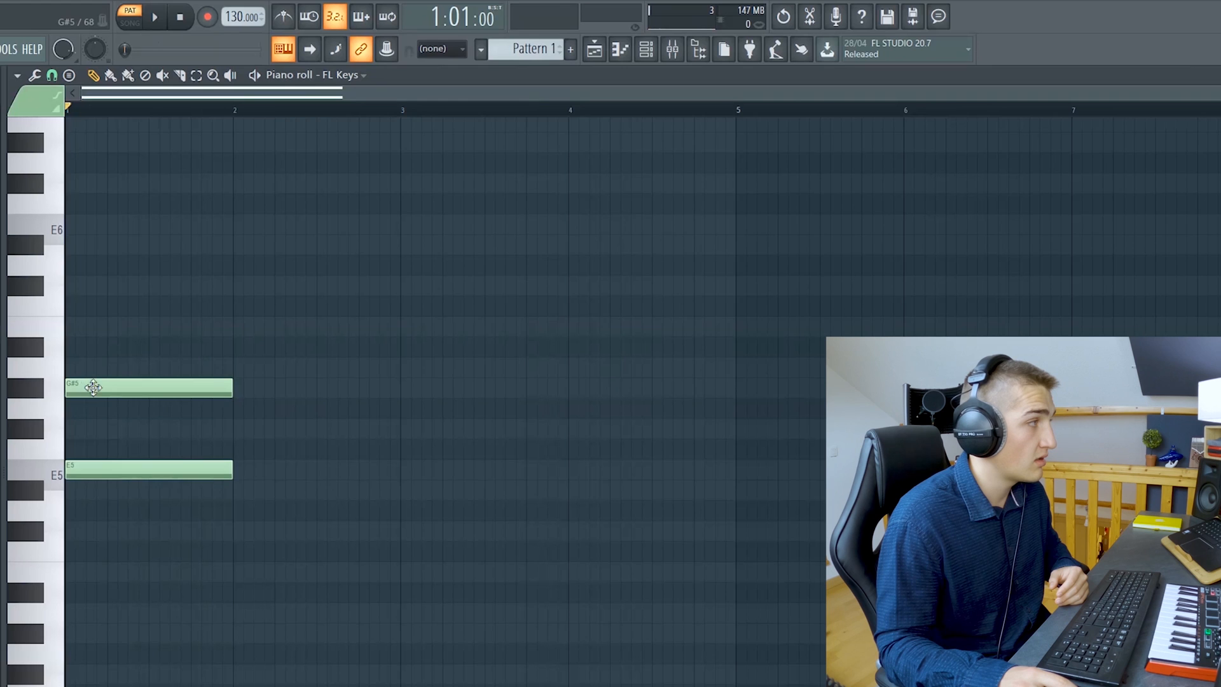
pyautogui.click(77, 327)
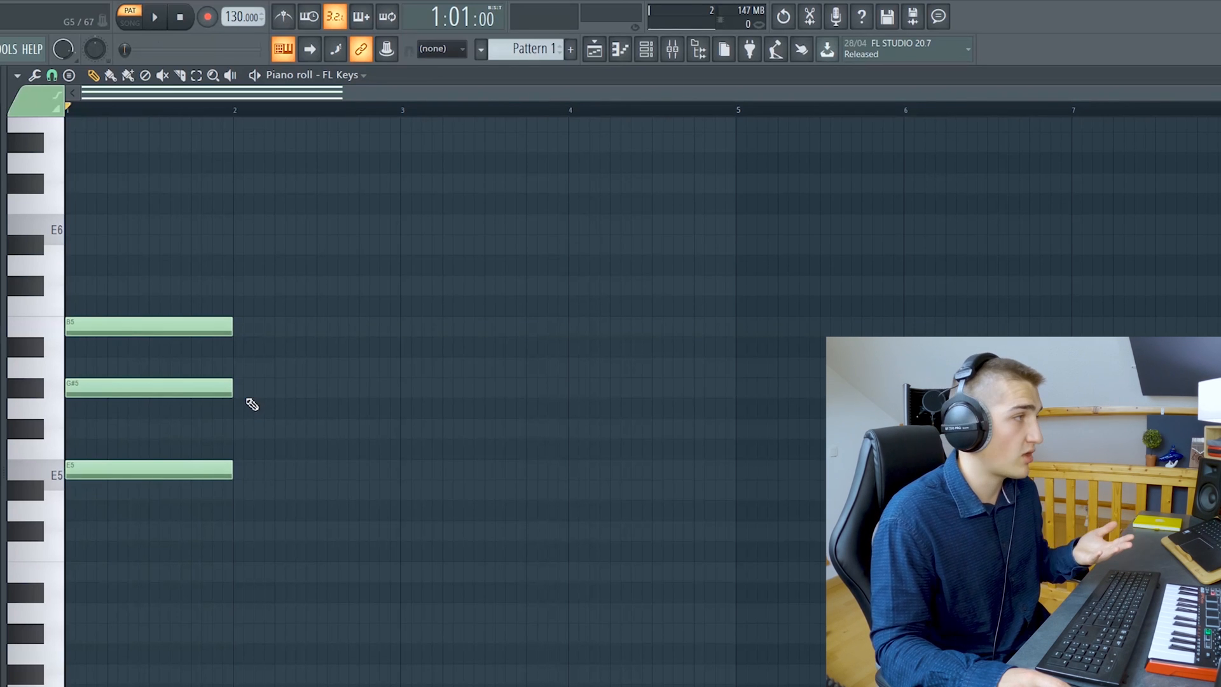
# Draw a one-bar B major chord in bar 2 with the notes B5, D#6 and F#6.
pyautogui.click(239, 367)
pyautogui.moveTo(277, 362); pyautogui.dragTo(281, 327)
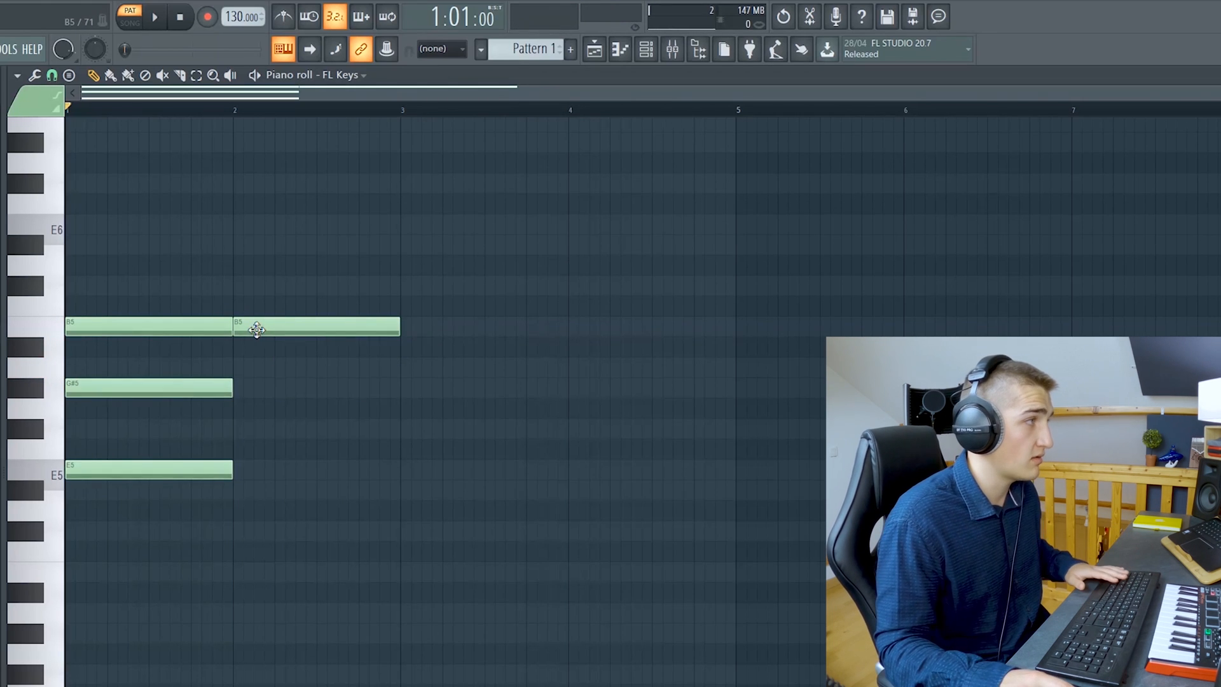
pyautogui.click(239, 245)
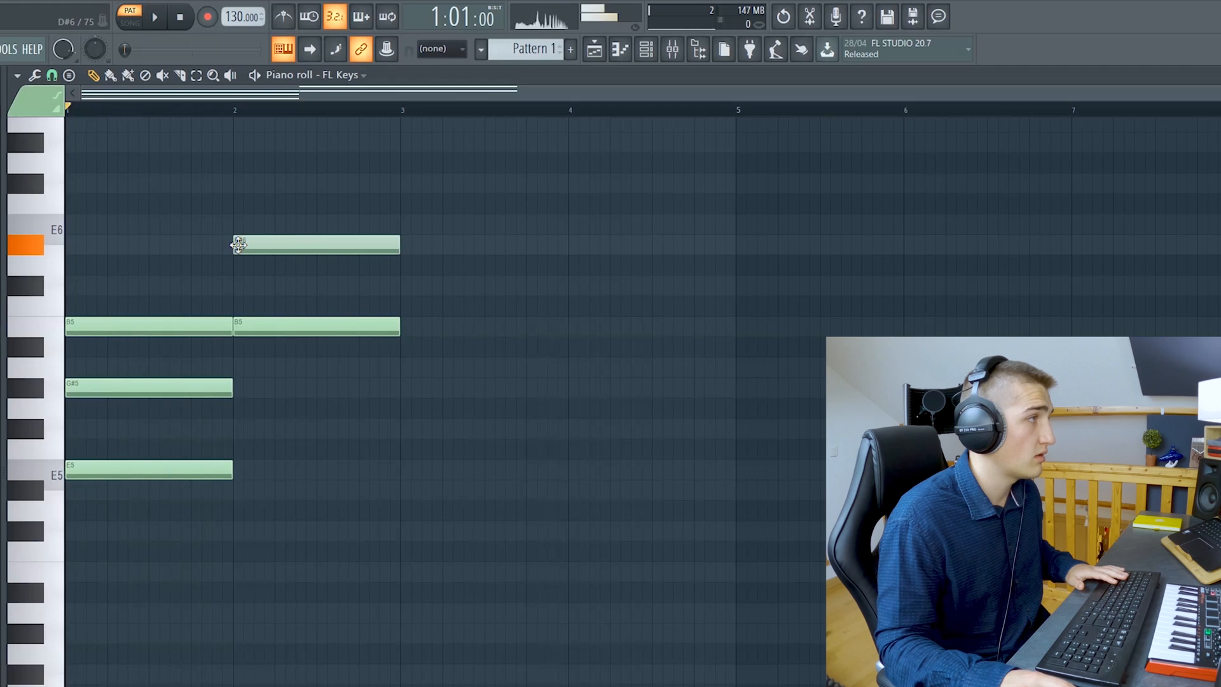
pyautogui.click(236, 186)
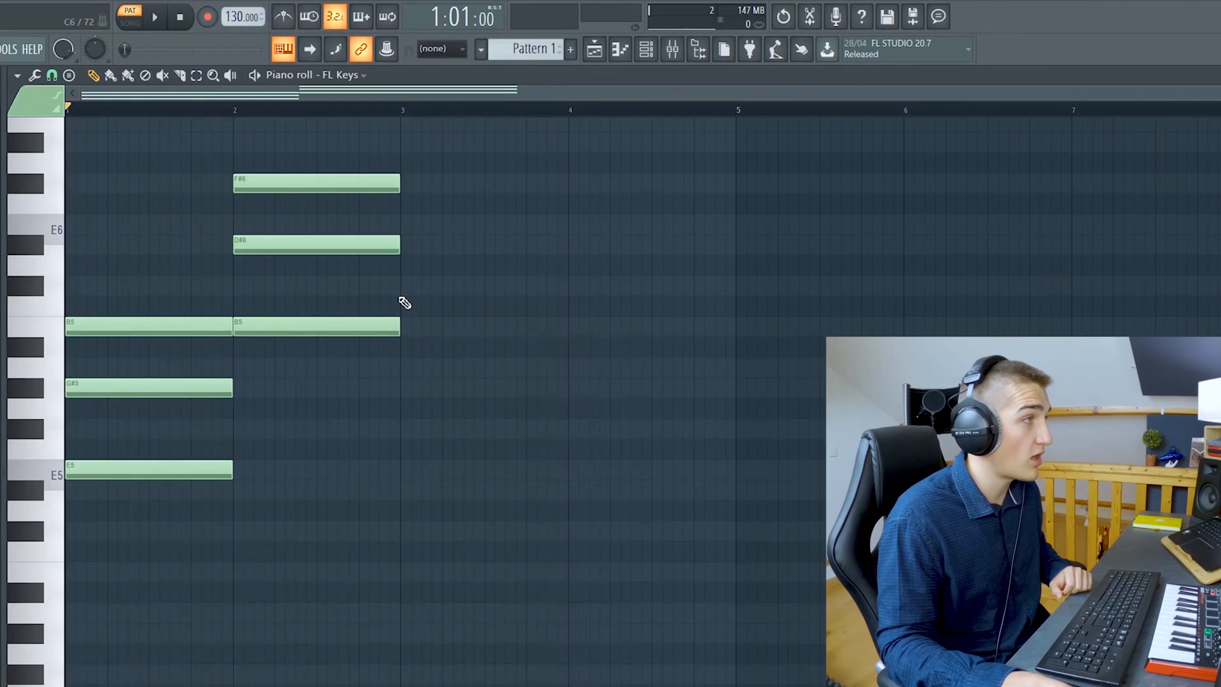
# Draw a one-bar C# minor chord in bar 3 with the notes C#6, E6 and G#6.
pyautogui.click(410, 287)
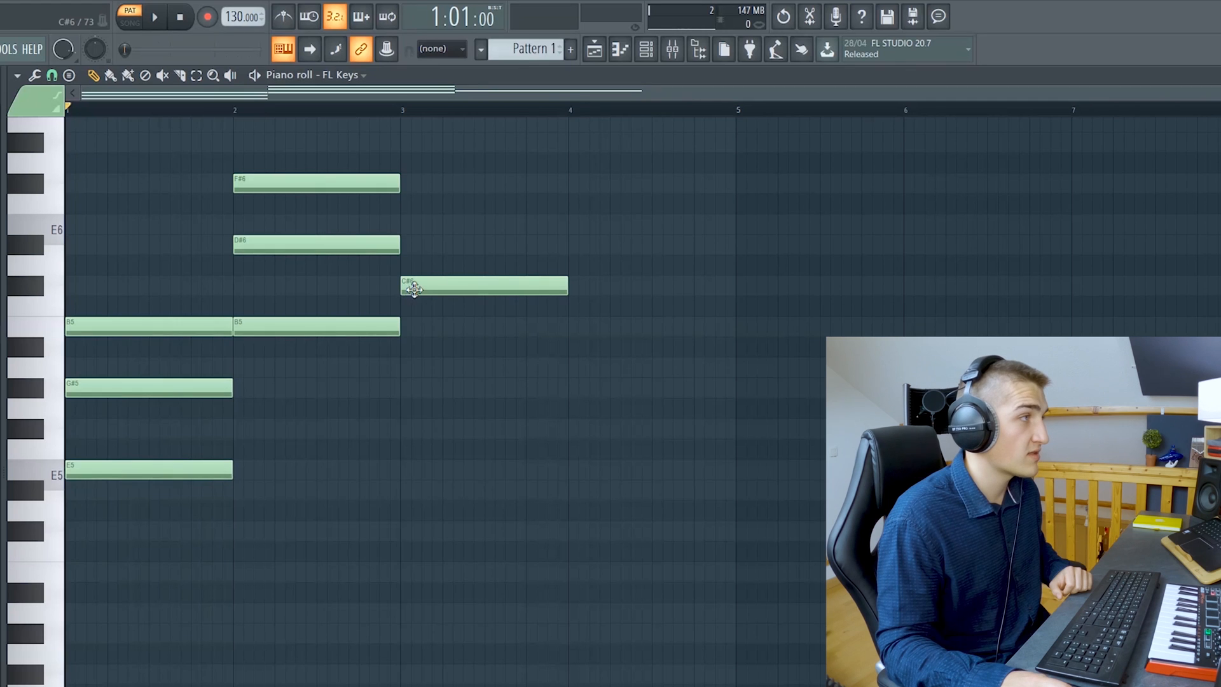
pyautogui.click(407, 224)
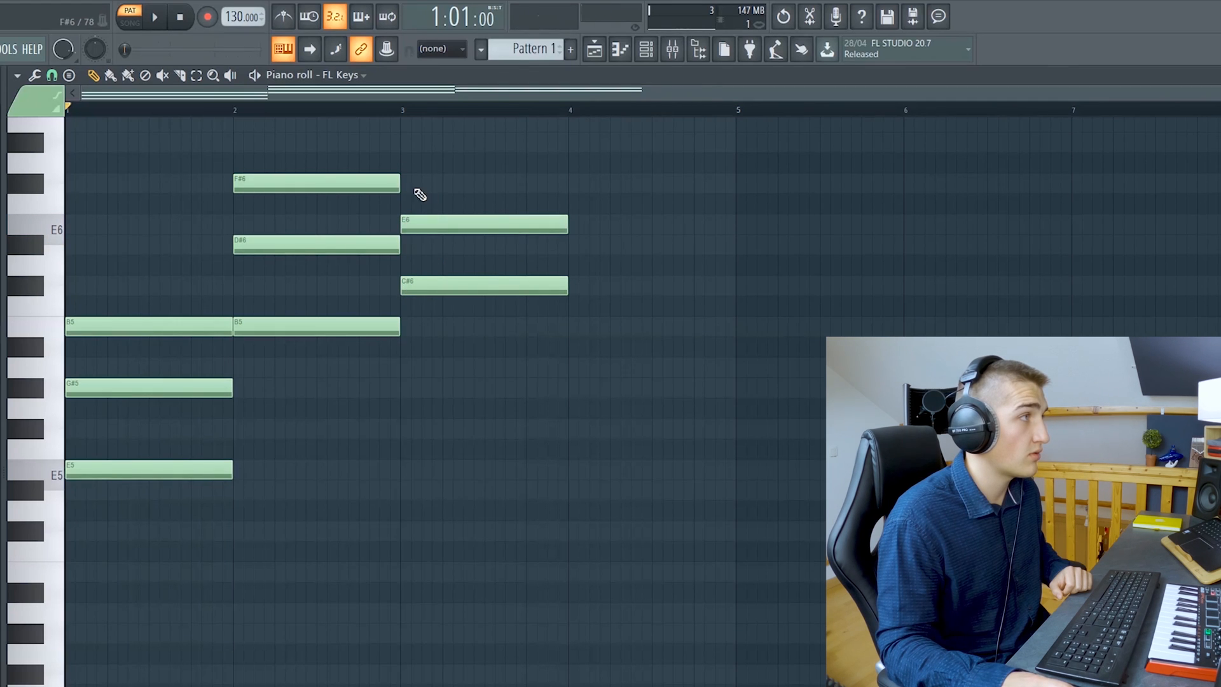
pyautogui.click(405, 143)
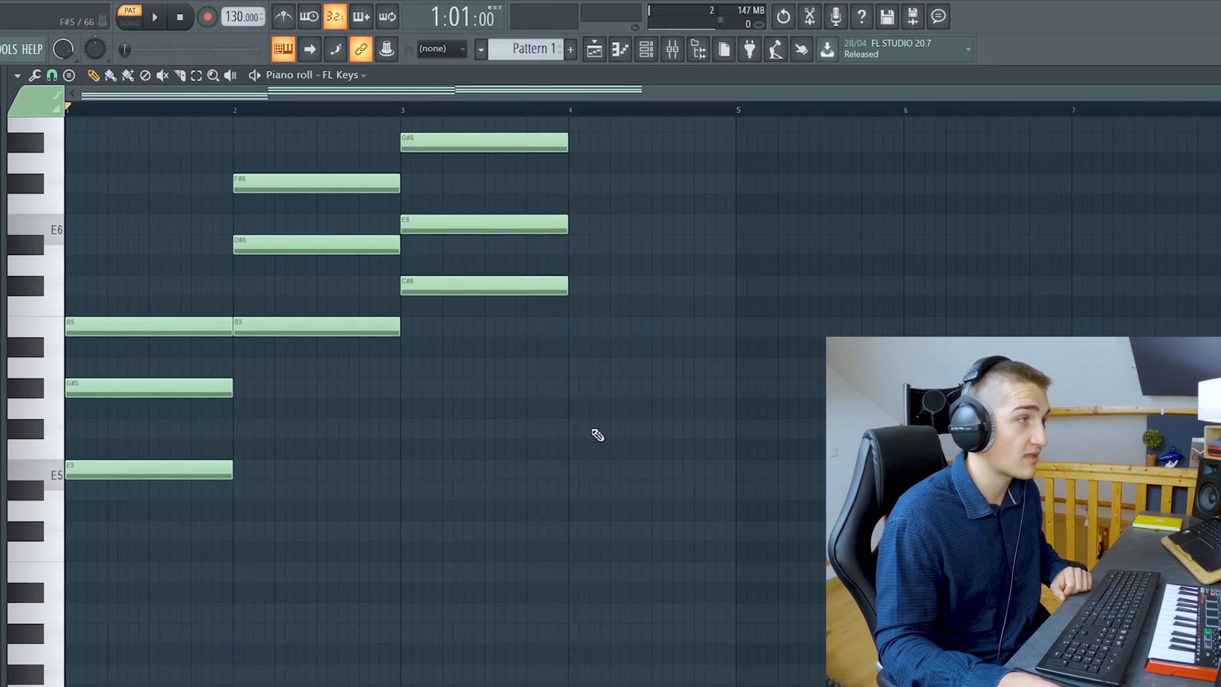
# Draw a one-bar A major chord in bar 4 with A5, C#6 and E6, and play the progression.
pyautogui.click(582, 368)
pyautogui.moveTo(644, 368); pyautogui.dragTo(631, 370)
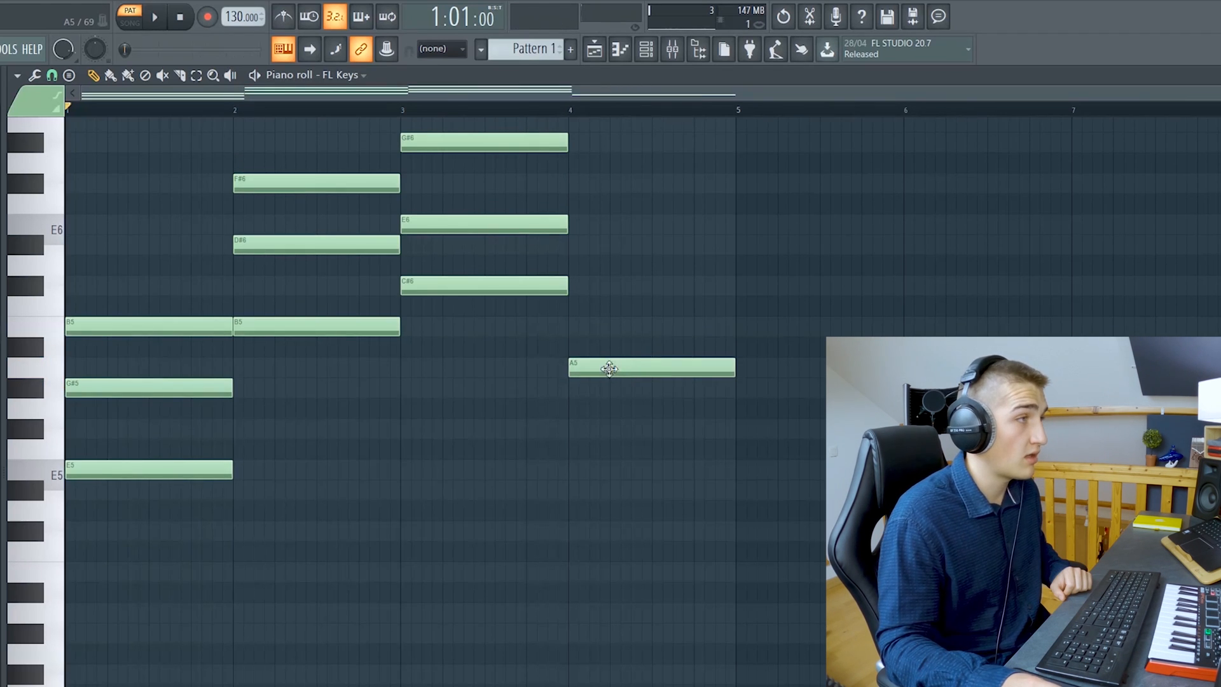
pyautogui.click(580, 290)
pyautogui.click(589, 287)
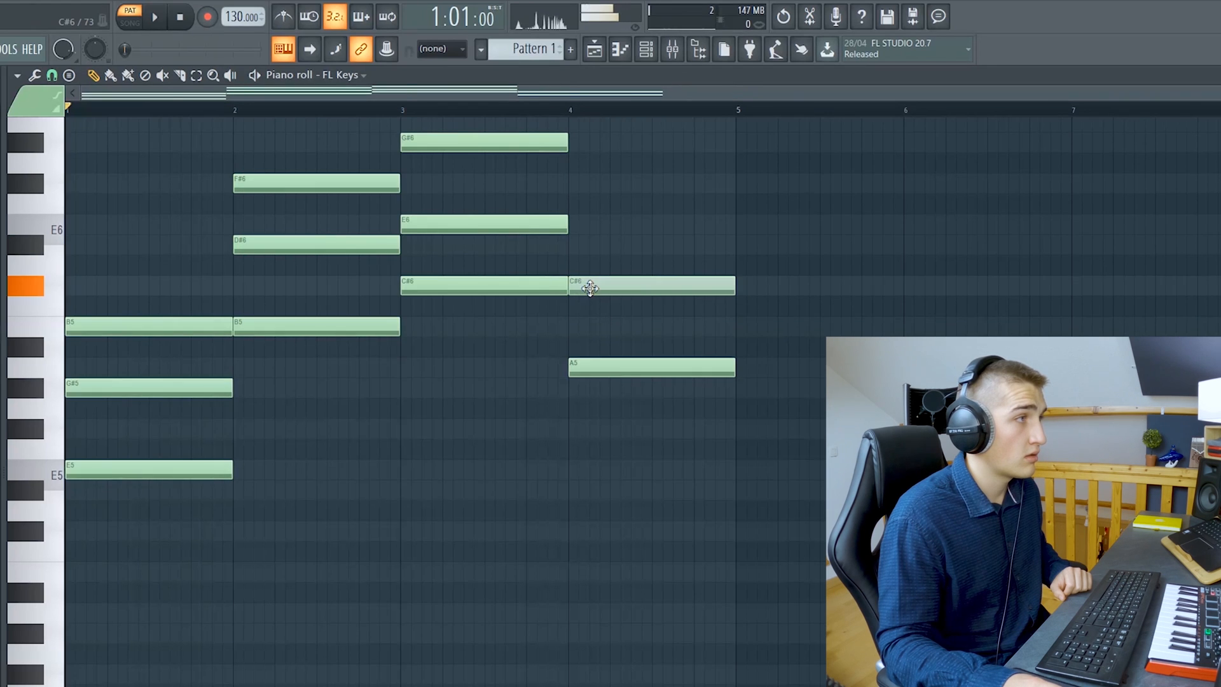
pyautogui.click(582, 226)
pyautogui.scroll(2, 551, 398)
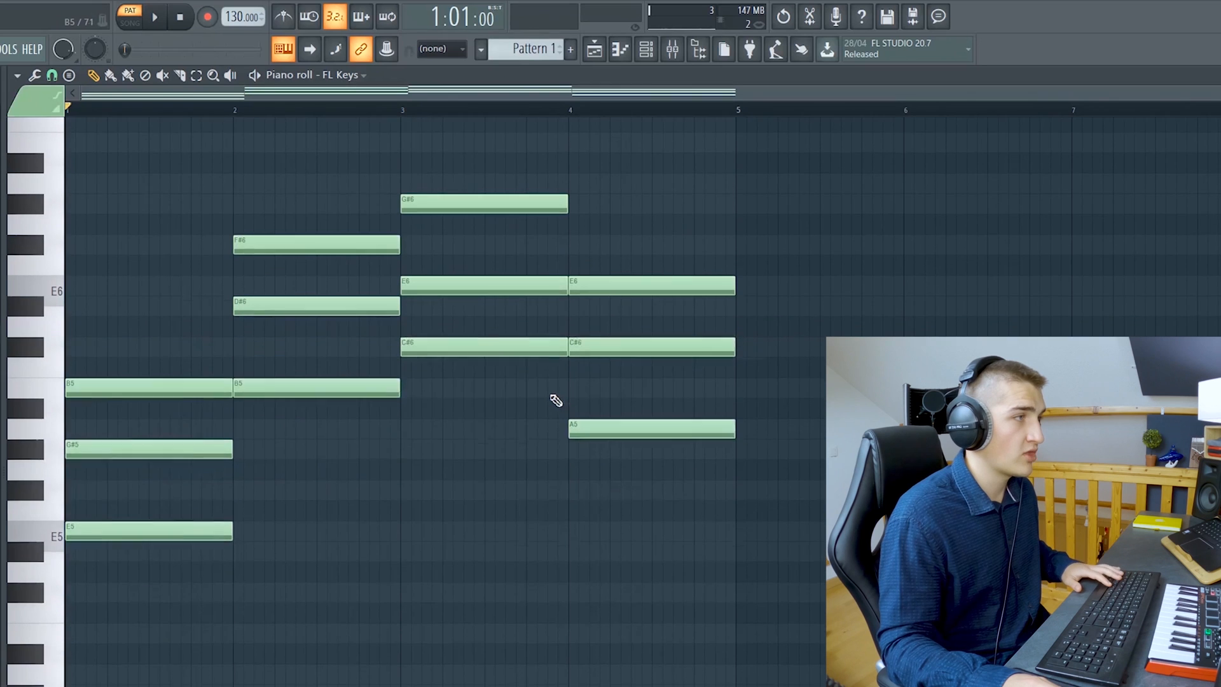
pyautogui.click(156, 19)
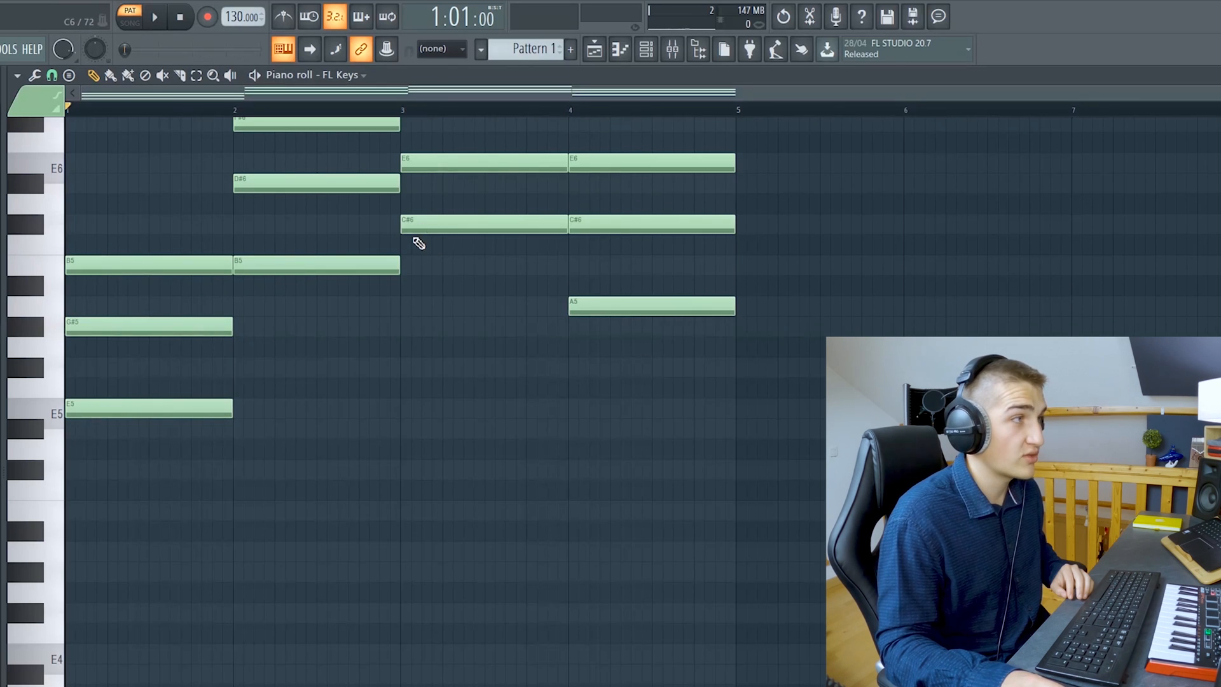
# Add one-bar bass notes E4, B4, C#5 and A4 an octave below the chord roots in bars 1 to 4, and play the pattern.
pyautogui.scroll(-3, 96, 417)
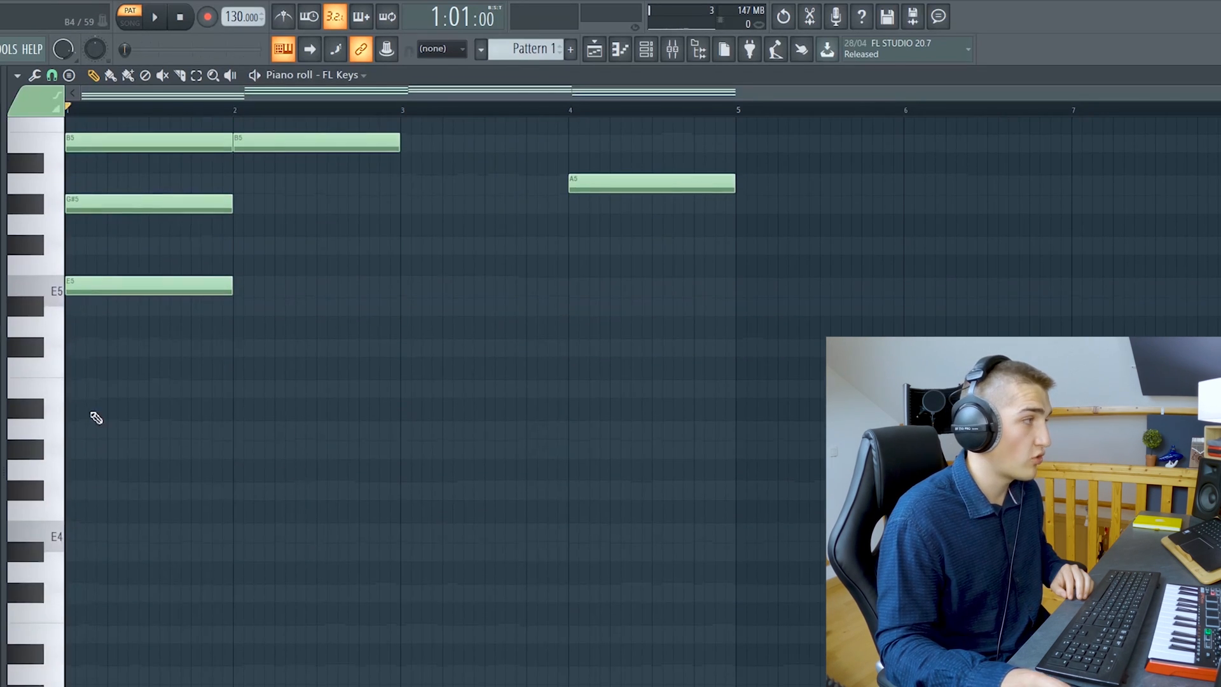
pyautogui.click(73, 533)
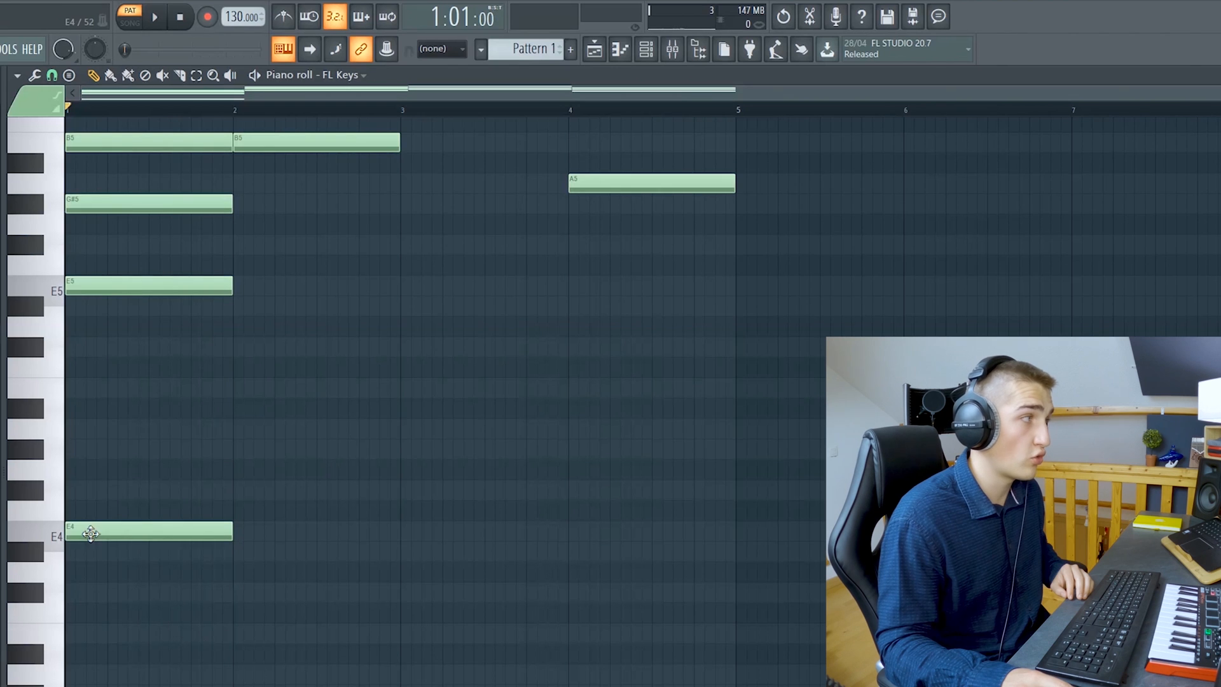
pyautogui.click(245, 426)
pyautogui.moveTo(323, 434); pyautogui.dragTo(318, 386)
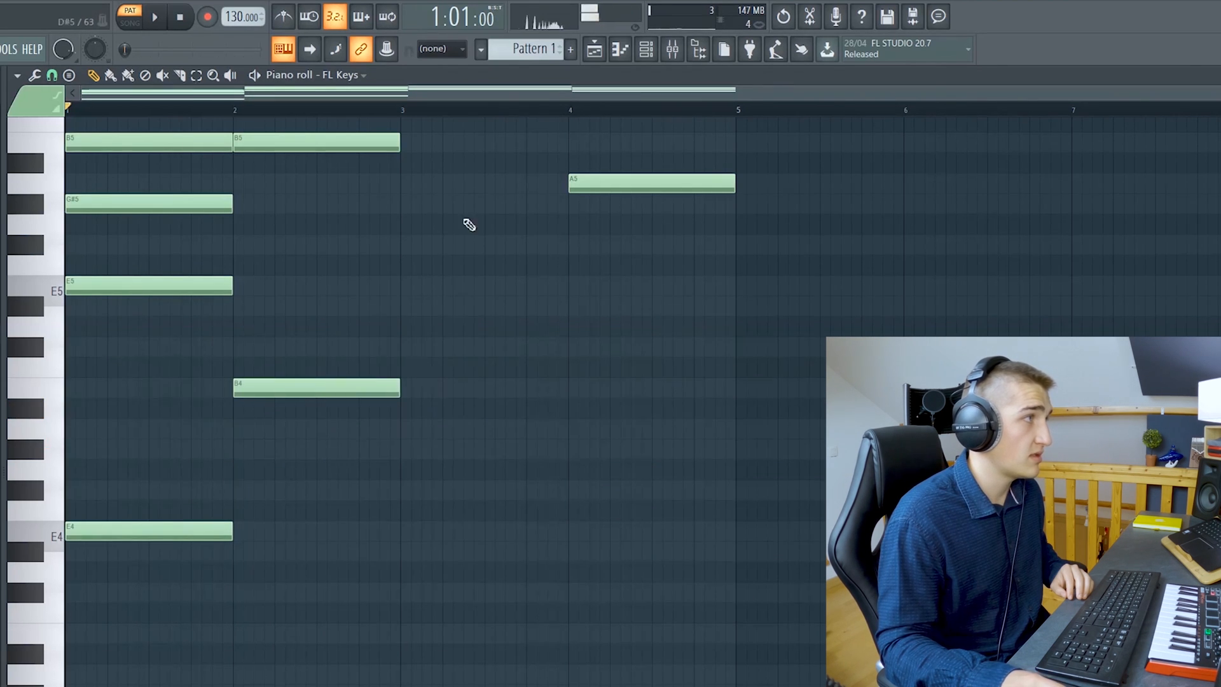
pyautogui.scroll(2, 458, 270)
pyautogui.click(406, 409)
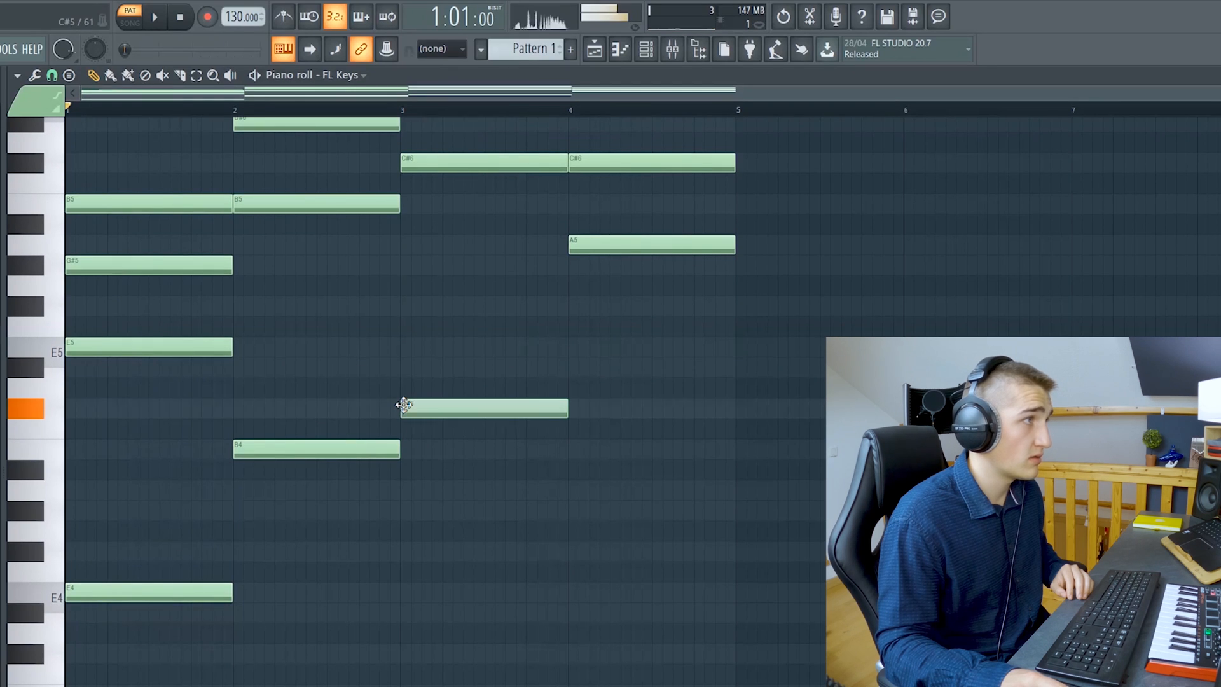
pyautogui.moveTo(573, 554)
pyautogui.mouseDown()
pyautogui.moveTo(614, 549)
pyautogui.moveTo(623, 489)
pyautogui.mouseUp()
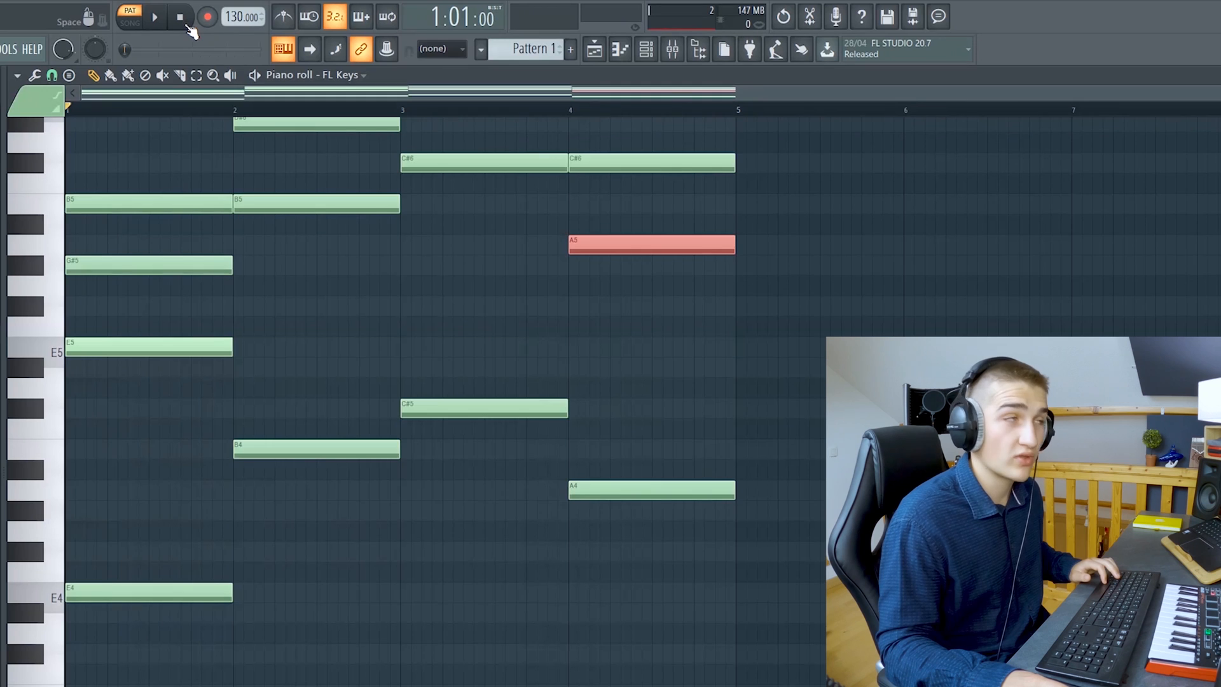
pyautogui.click(156, 18)
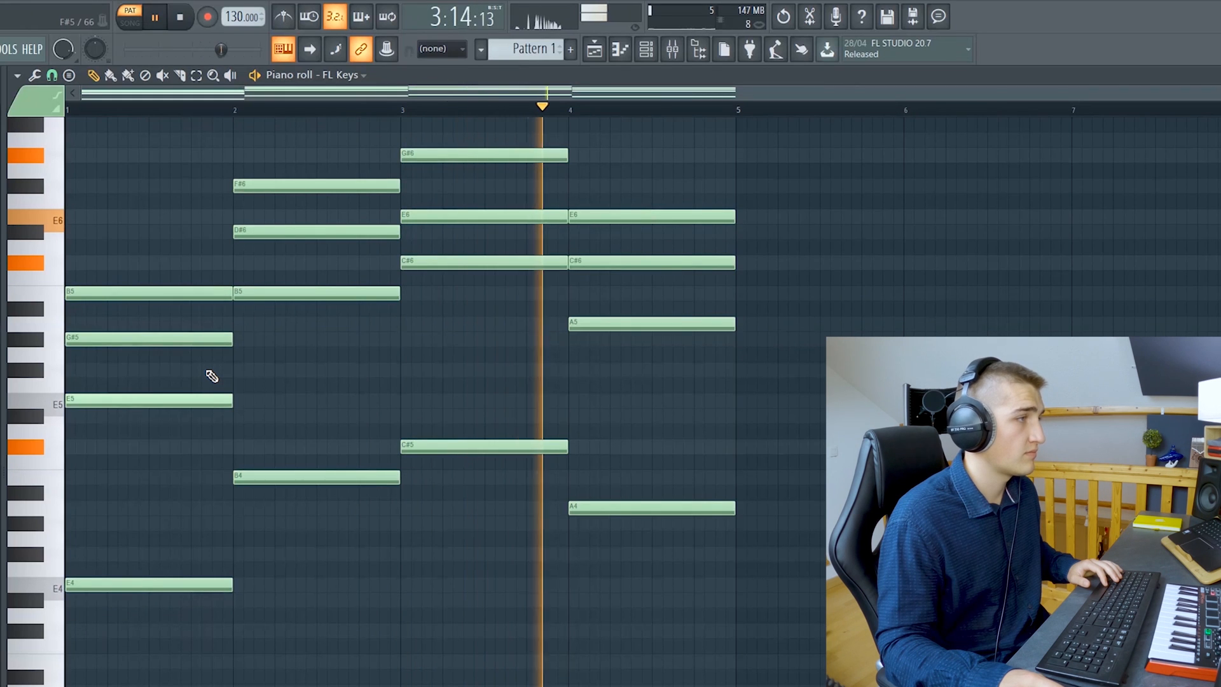
pyautogui.press('space')
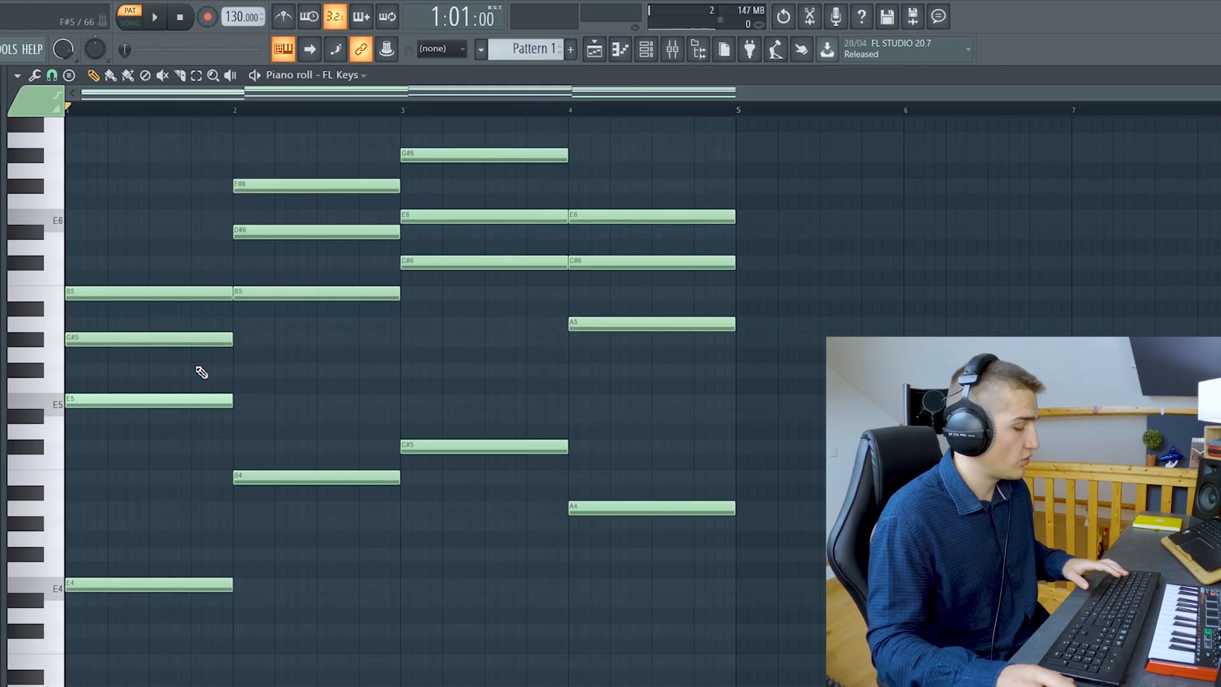
# Transpose all notes in the pattern down one octave and play it back.
pyautogui.hotkey('ctrl', 'a')
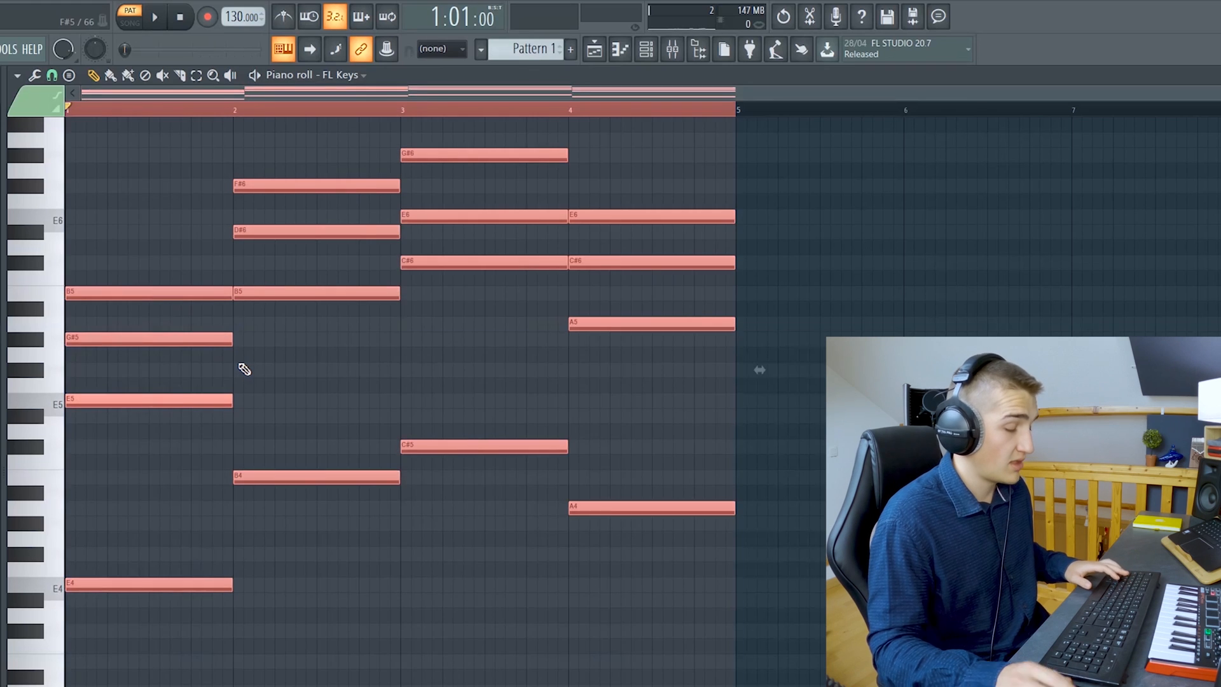
pyautogui.hotkey('ctrl', 'Down')
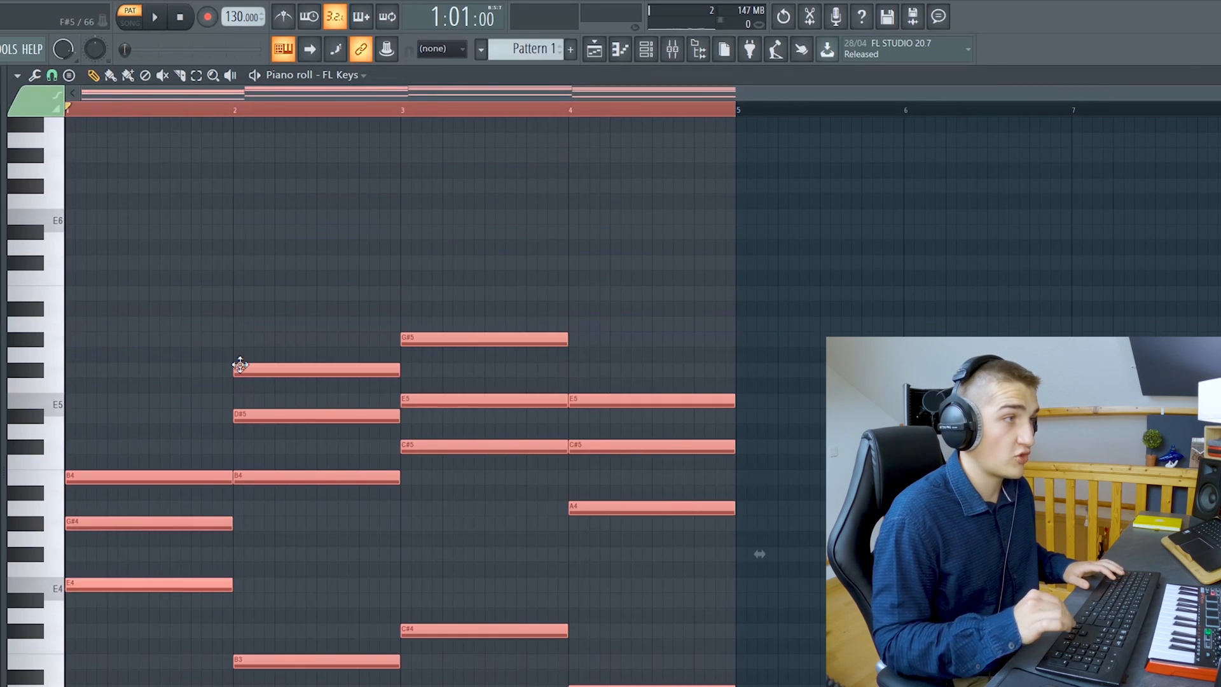
pyautogui.scroll(-2, 239, 364)
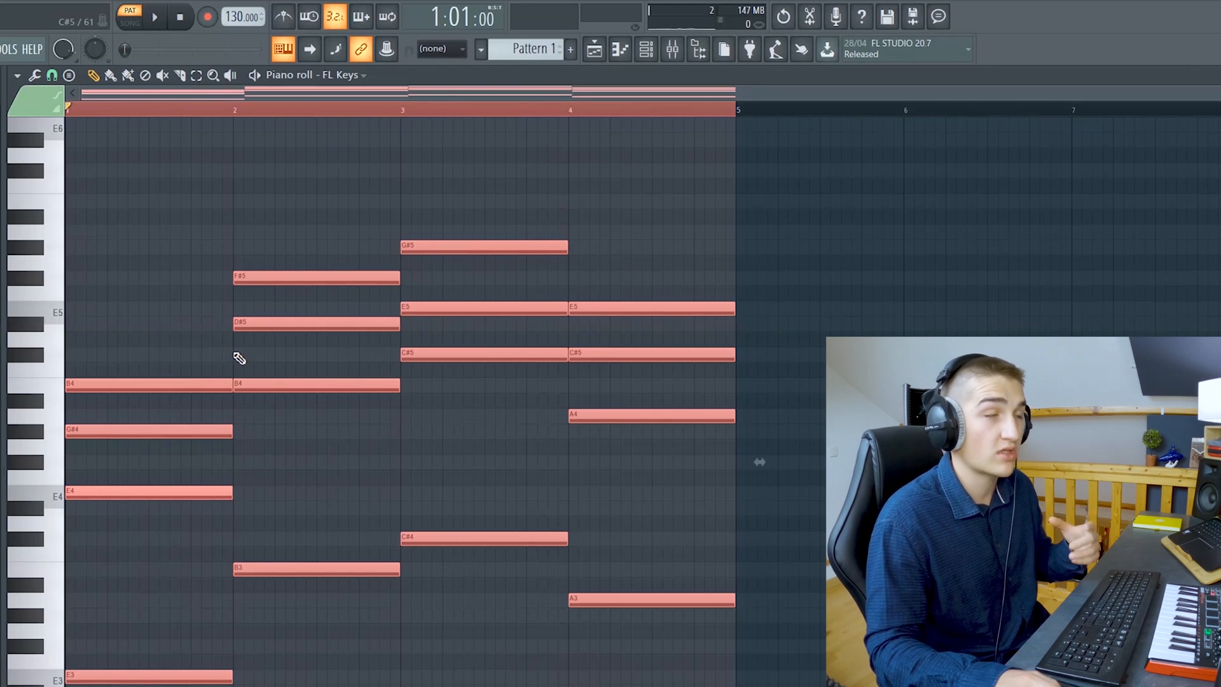
pyautogui.click(227, 128)
pyautogui.press('space')
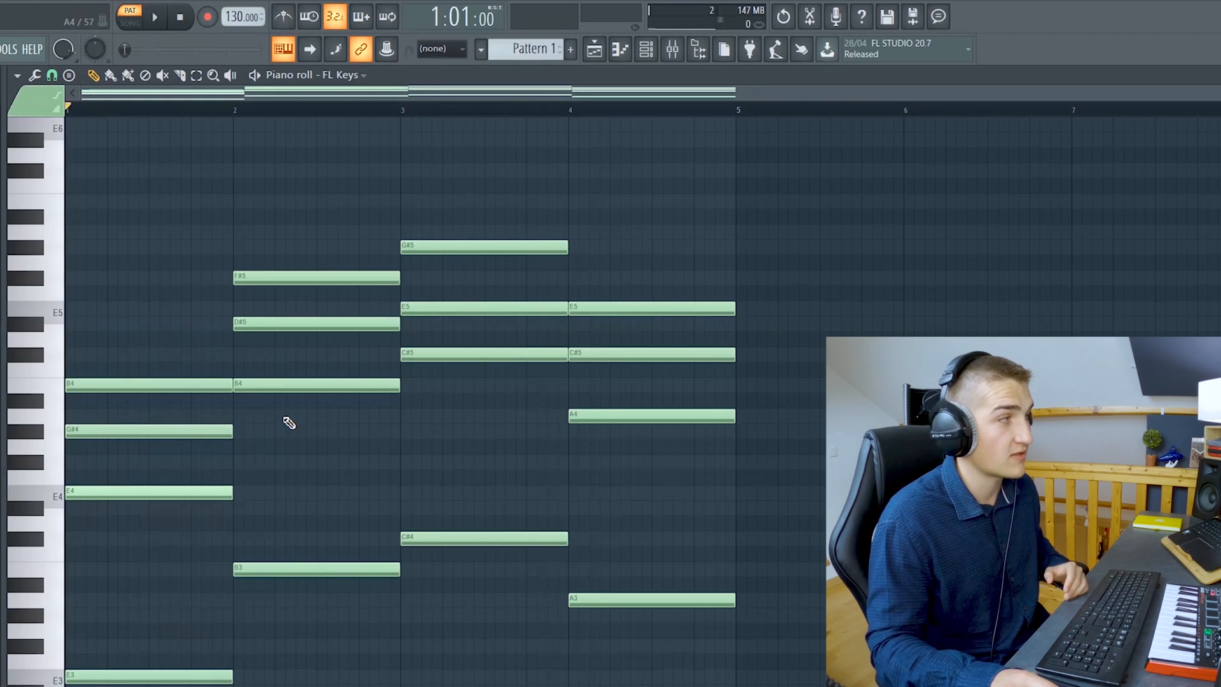
# Raise the E4 and G#4 in bar 1 and the A4 in bar 4 by one octave, and play the pattern.
pyautogui.moveTo(199, 394); pyautogui.dragTo(179, 527)
pyautogui.hotkey('ctrl', 'Up')
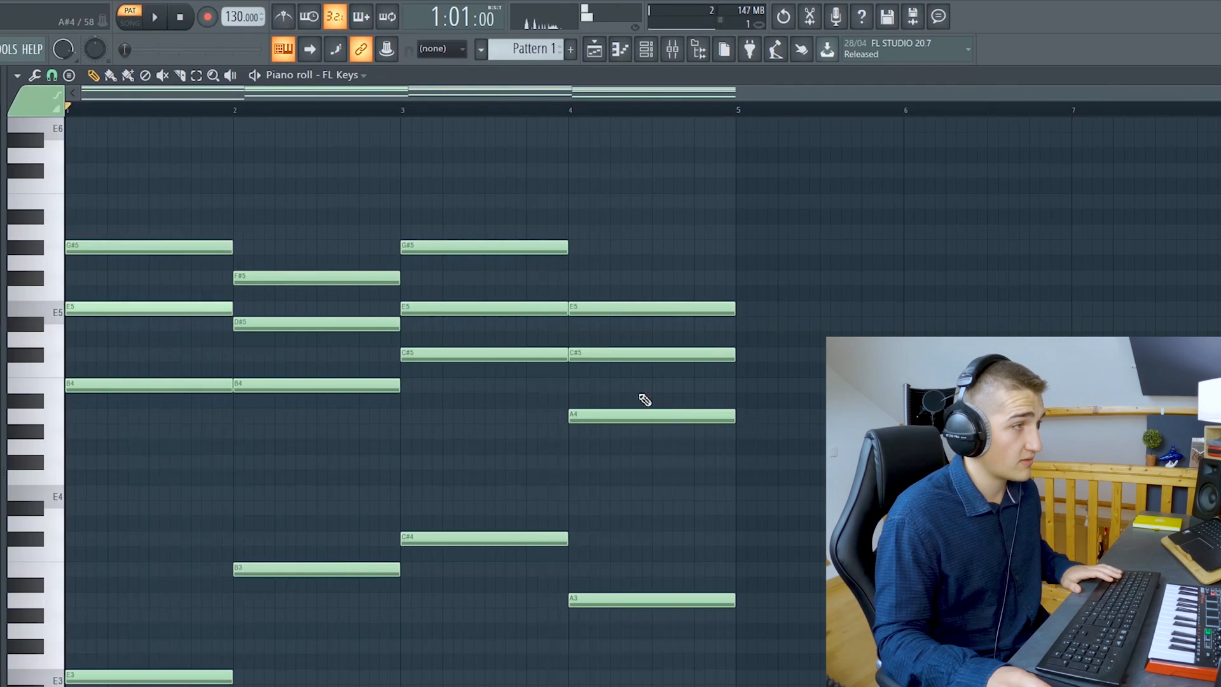
pyautogui.moveTo(617, 385); pyautogui.dragTo(618, 422)
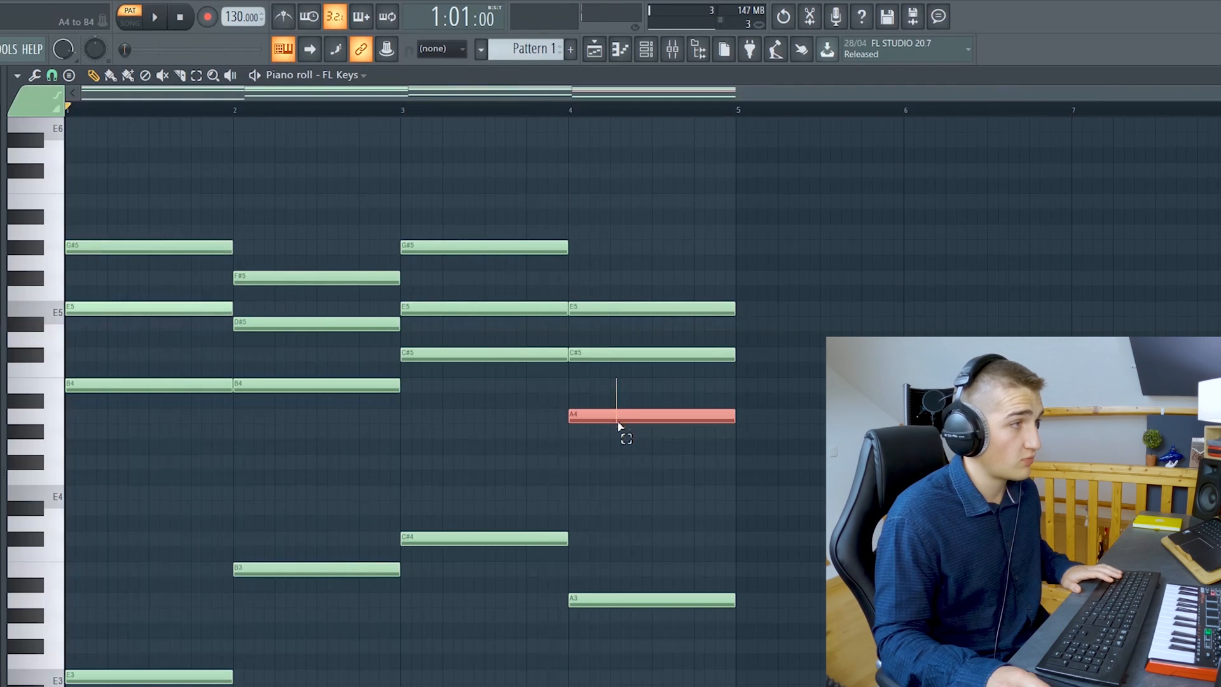
pyautogui.hotkey('ctrl', 'Up')
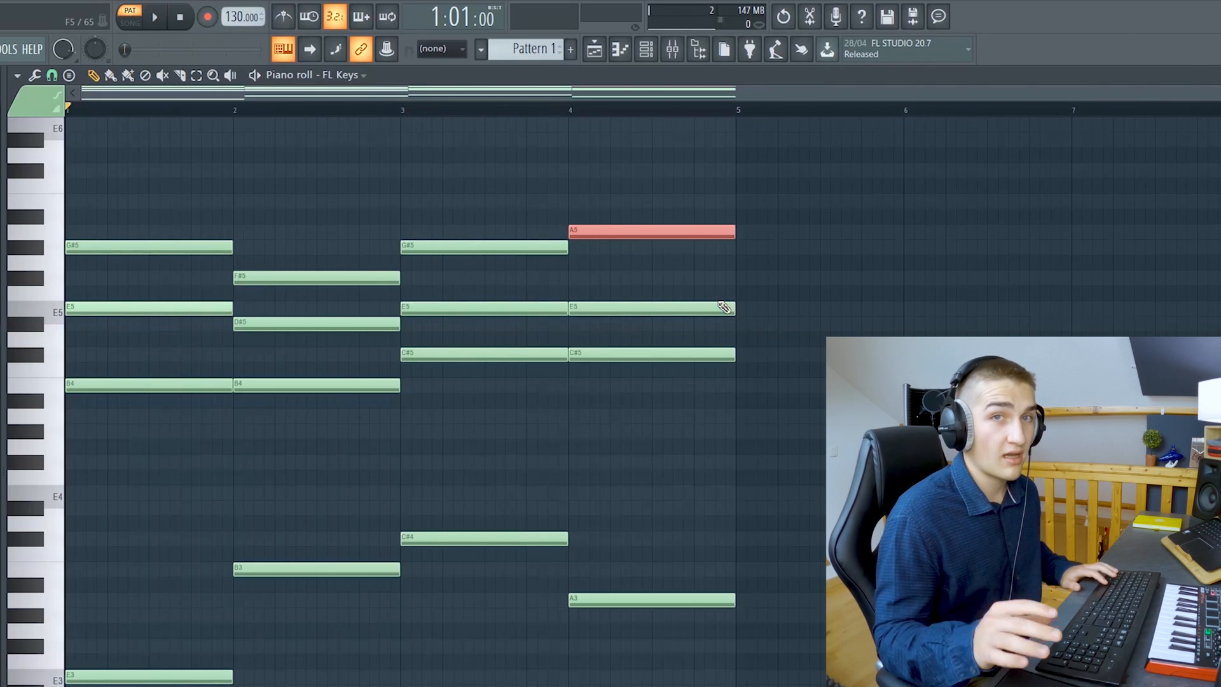
pyautogui.press('space')
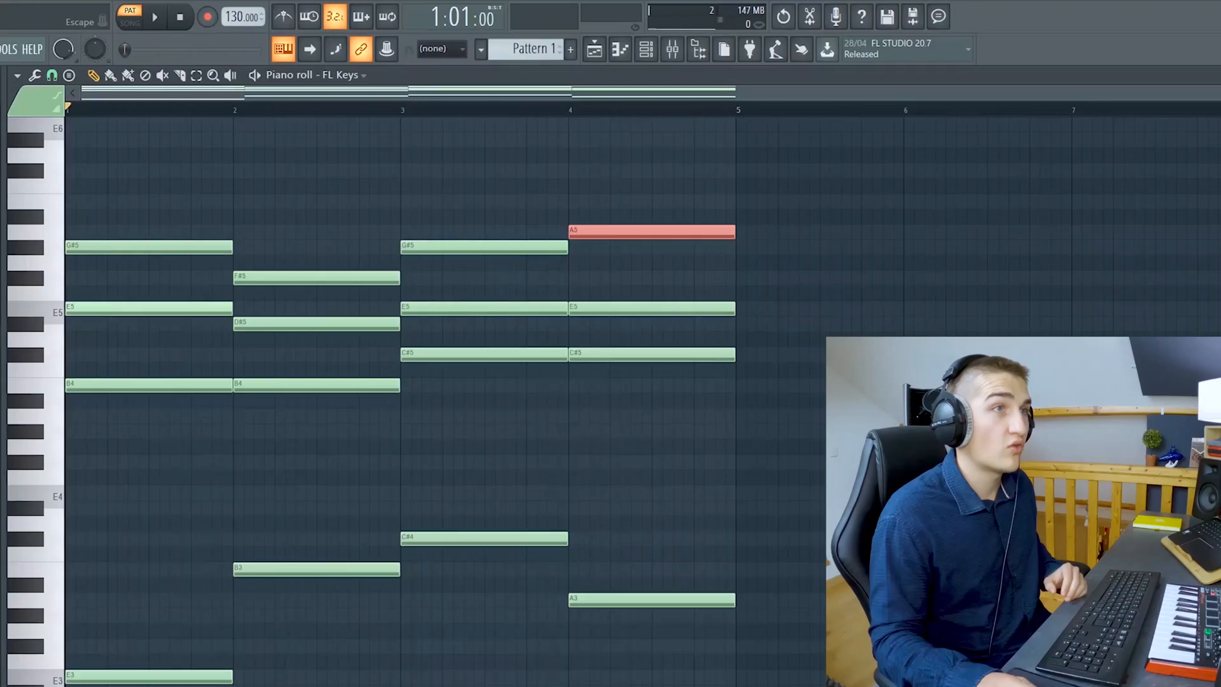
# Close the piano roll and the FL Keys instrument window.
pyautogui.press('Escape')
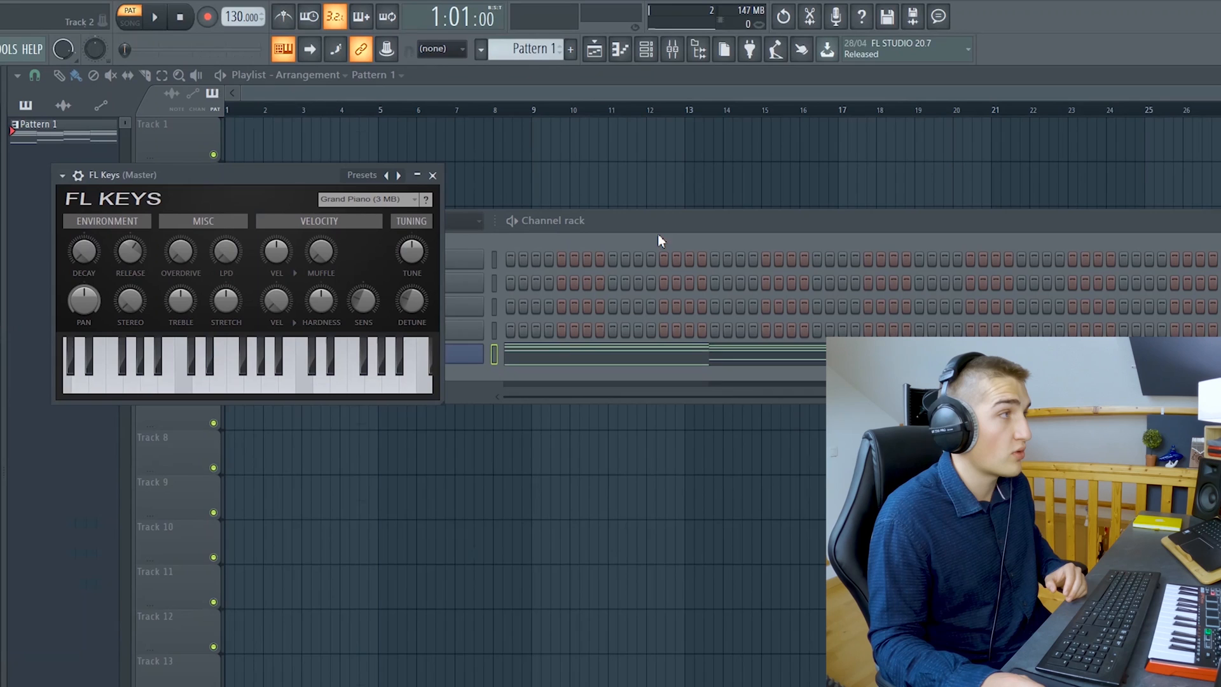
pyautogui.click(433, 175)
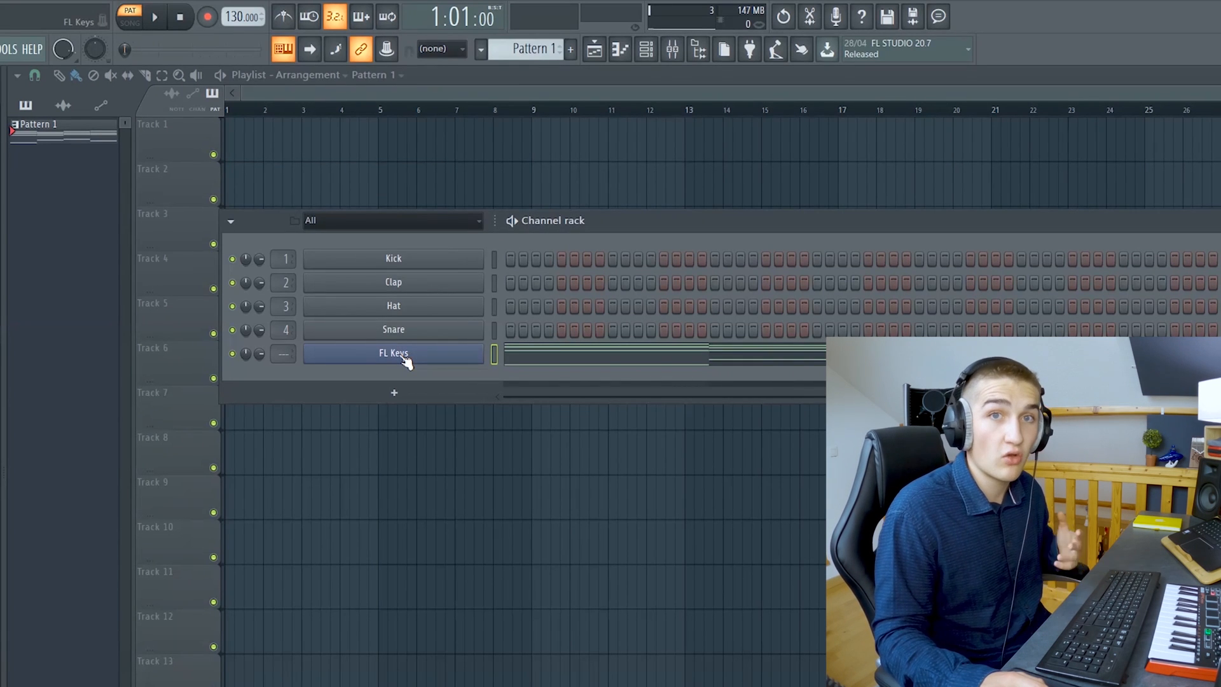
# Set FL Keys to the Rhodes (FL) sound on mixer track 1 and play the pattern.
pyautogui.click(410, 354)
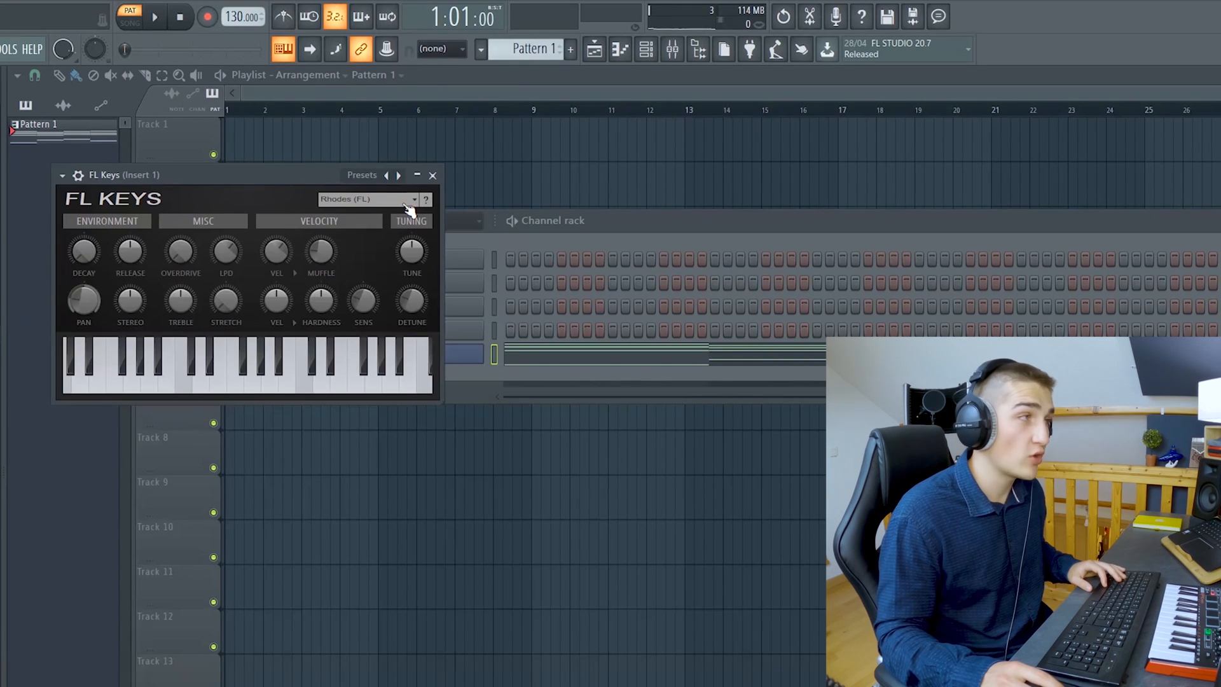
pyautogui.click(410, 208)
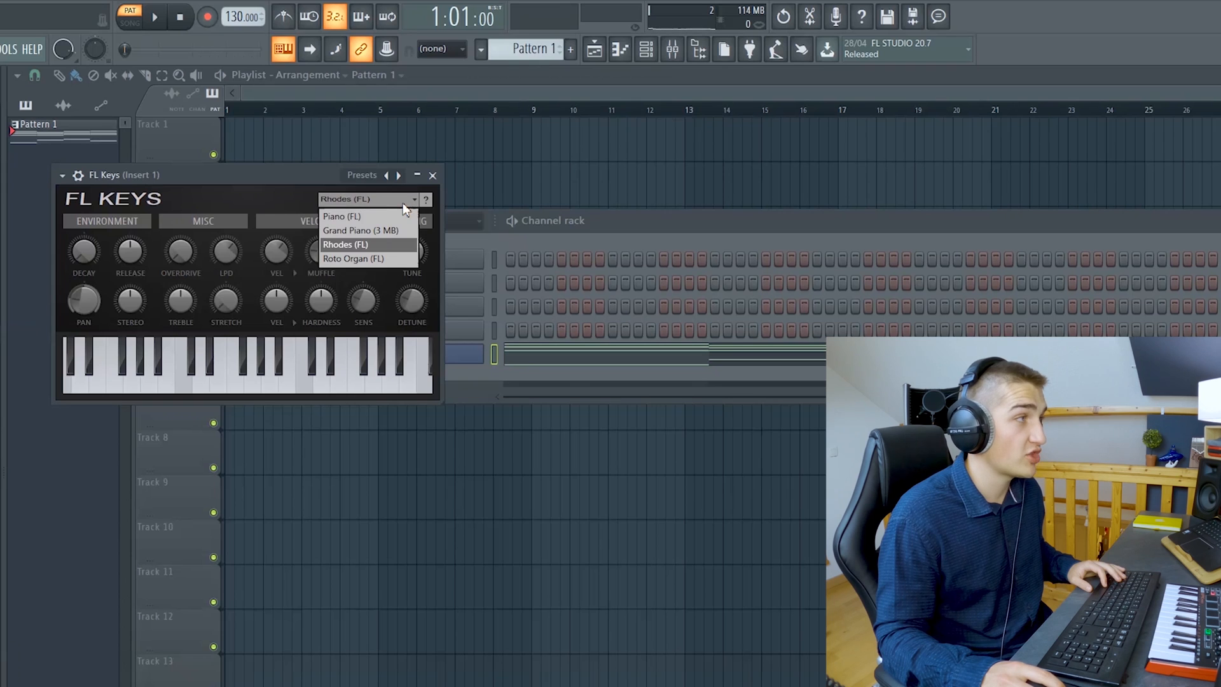
pyautogui.click(360, 242)
pyautogui.click(433, 175)
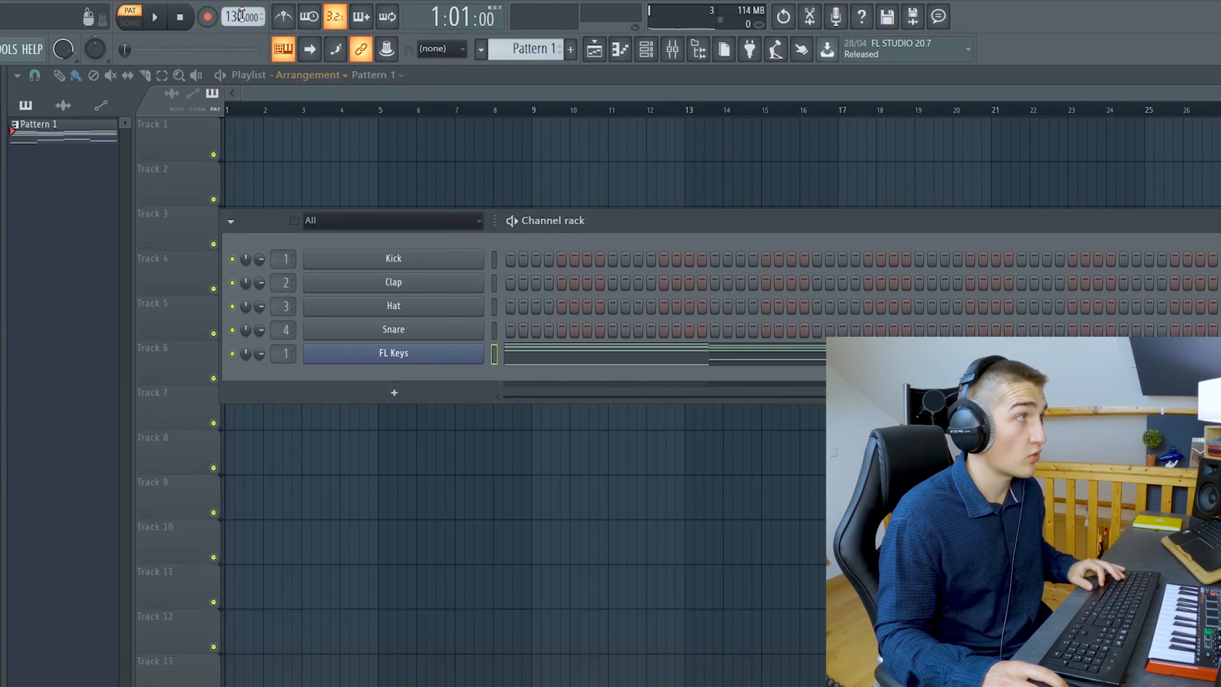
pyautogui.click(156, 19)
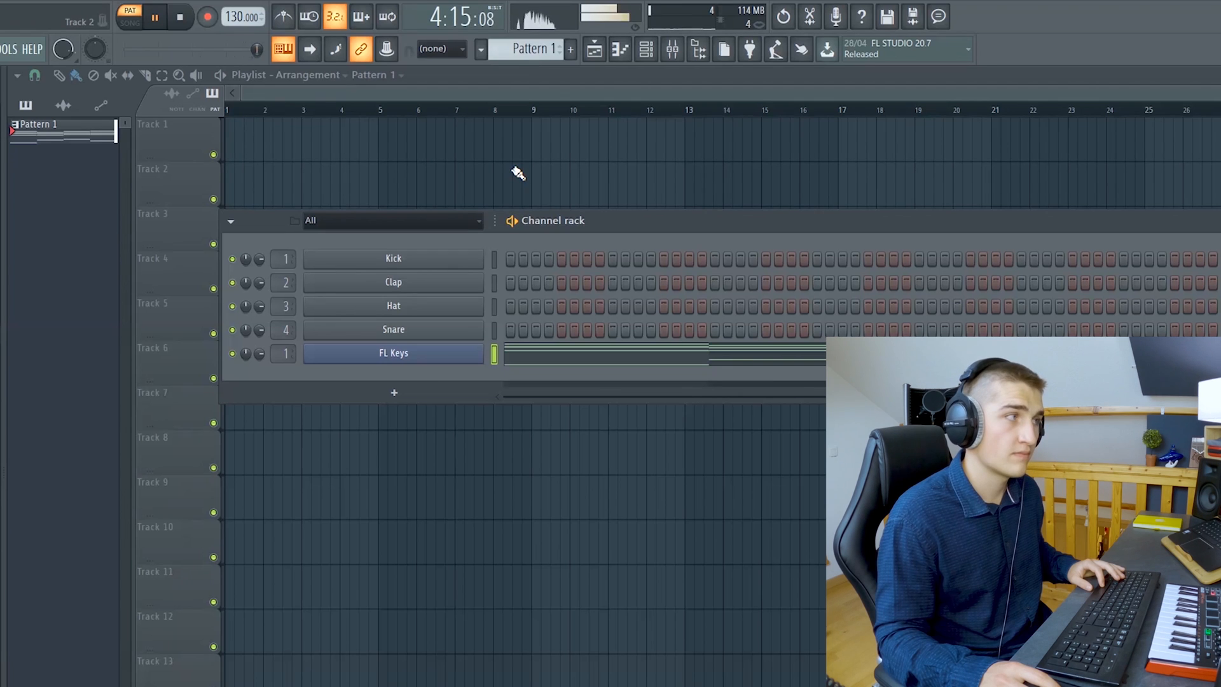
pyautogui.press('space')
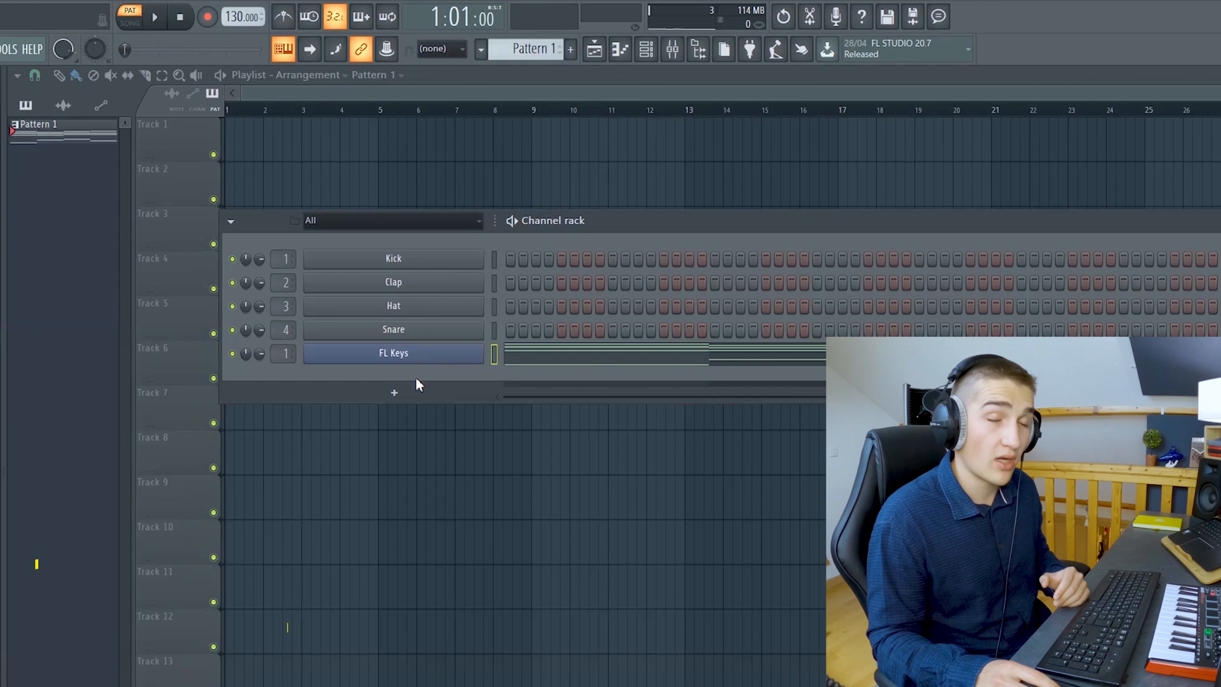
# Add a Sytrus channel with the Acoustic Guitar preset and close its instrument window.
pyautogui.click(412, 398)
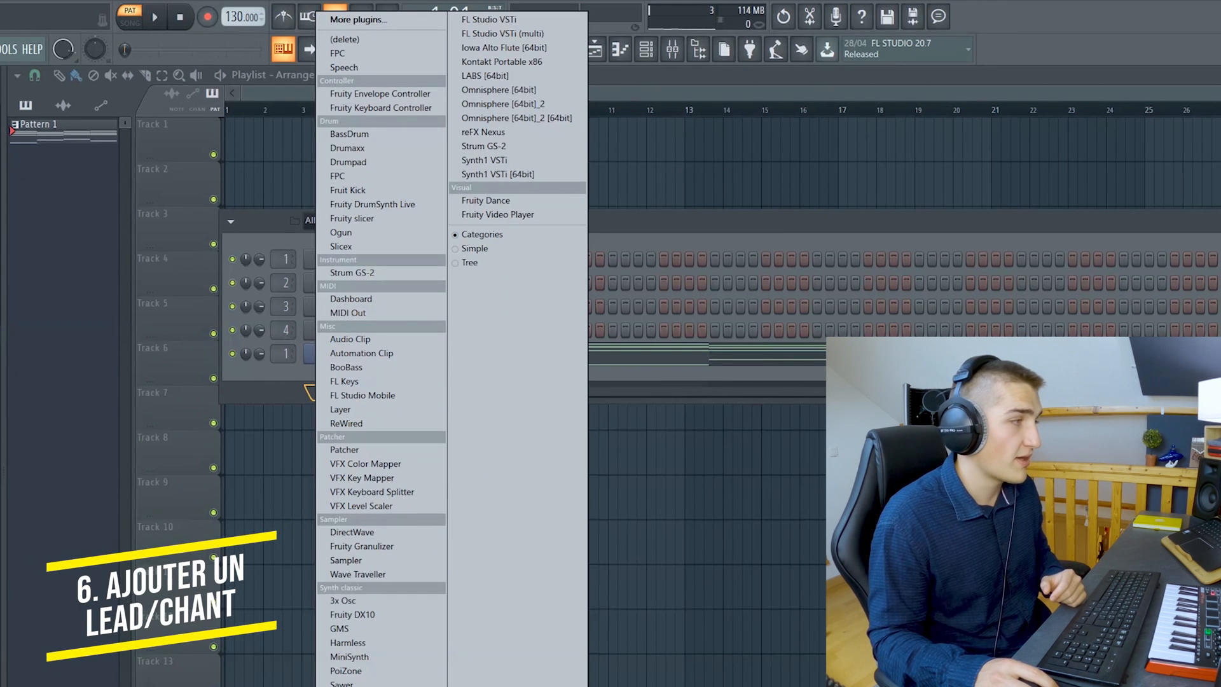
pyautogui.click(344, 686)
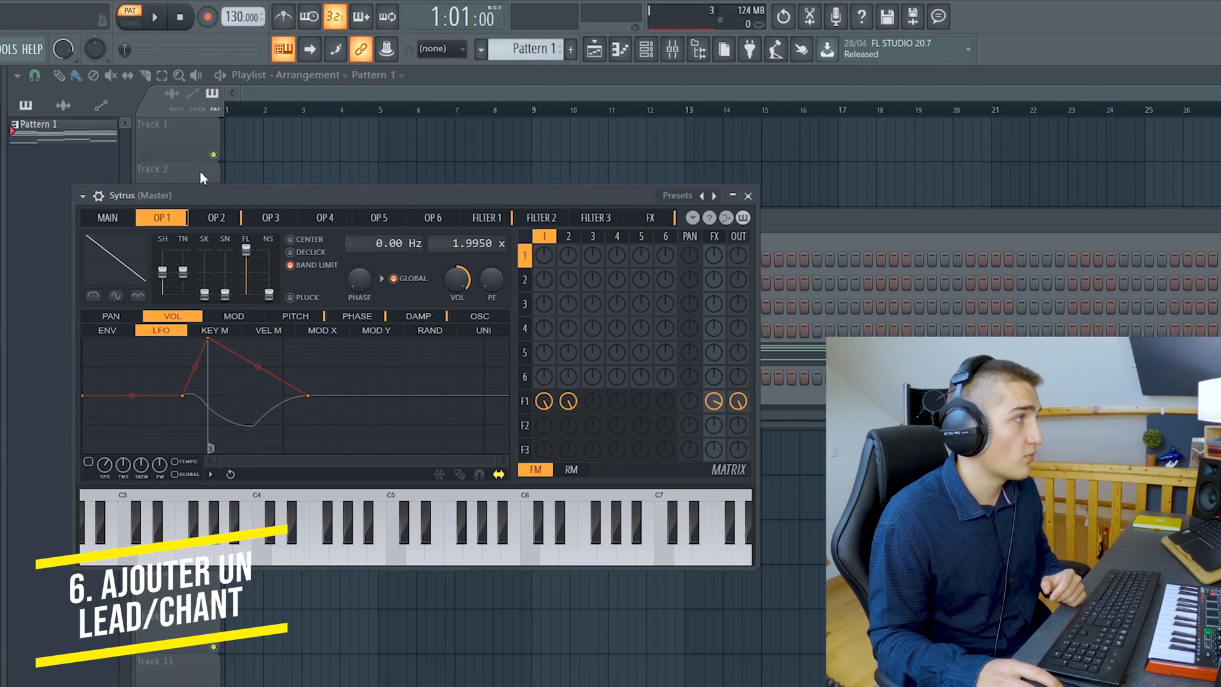
pyautogui.click(82, 197)
pyautogui.moveTo(104, 239)
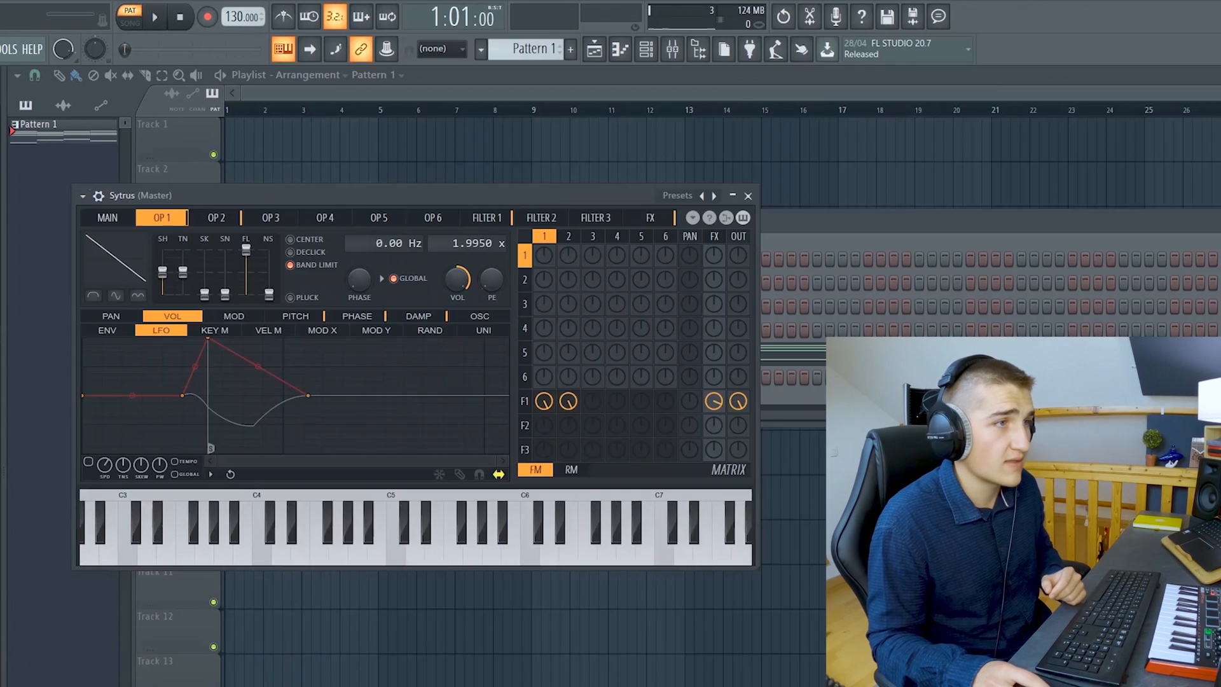
pyautogui.click(444, 379)
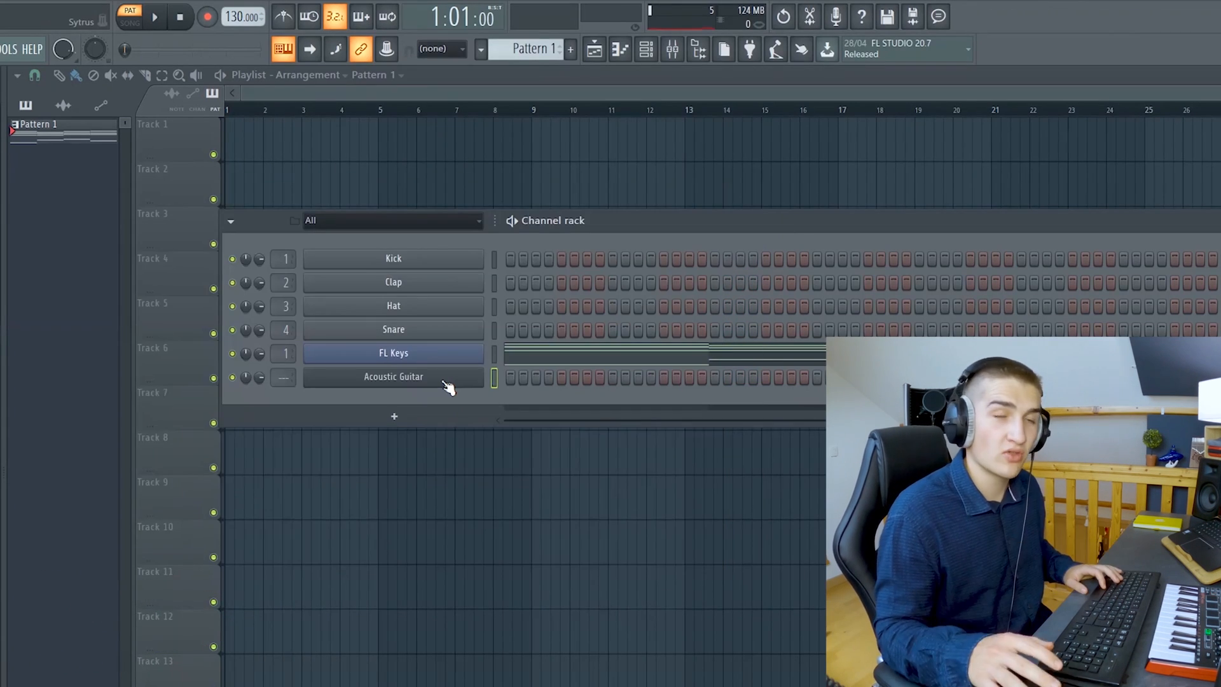
# Open the Acoustic Guitar's piano roll and place four-step E5 and G#5 notes in bar 1, the E5 at the bar's start.
pyautogui.rightClick(440, 379)
pyautogui.click(523, 376)
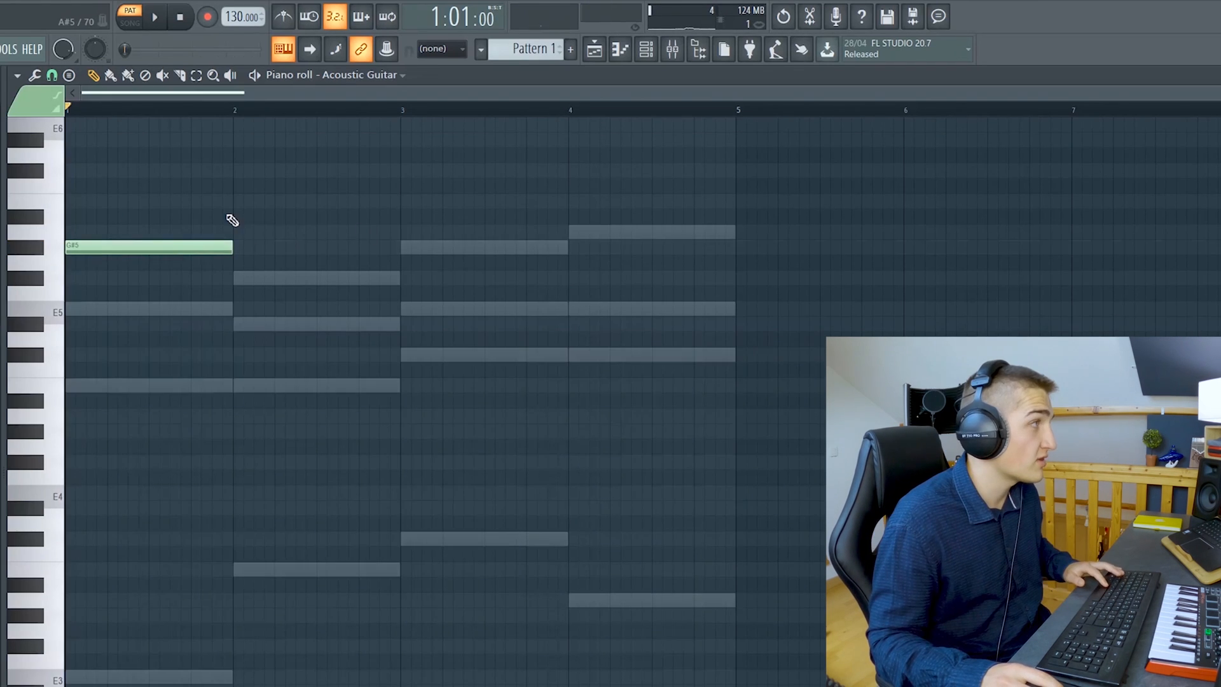
pyautogui.press('space')
pyautogui.press('space')
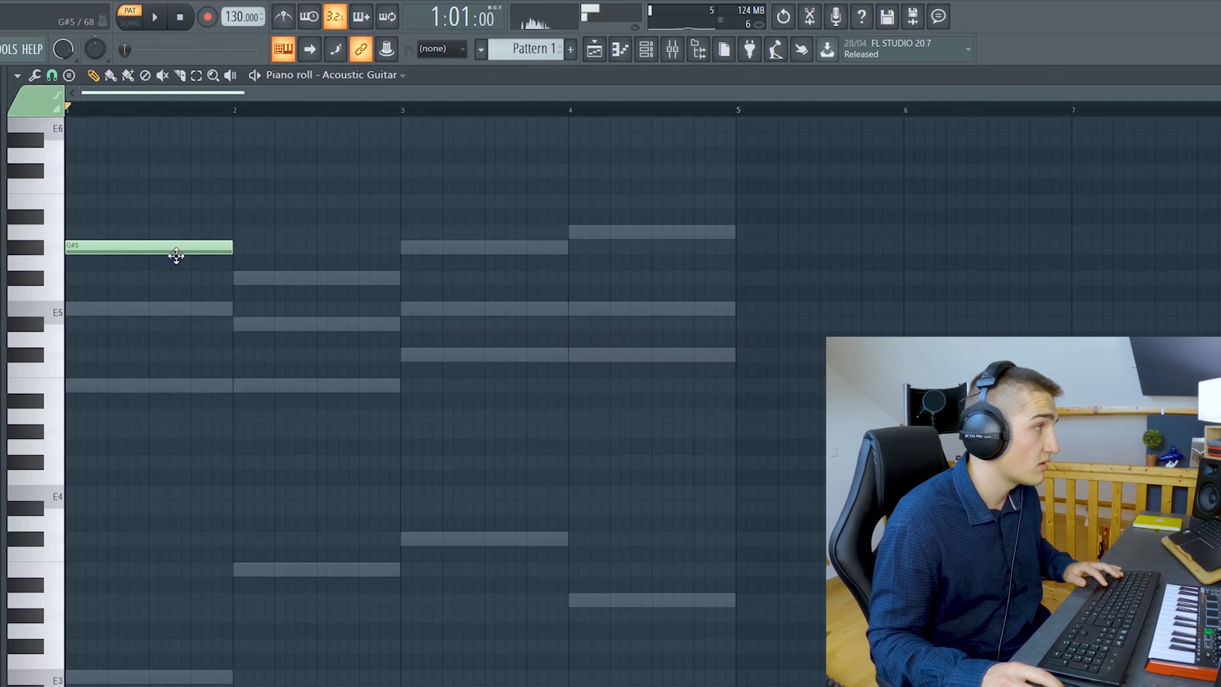
pyautogui.click(134, 247)
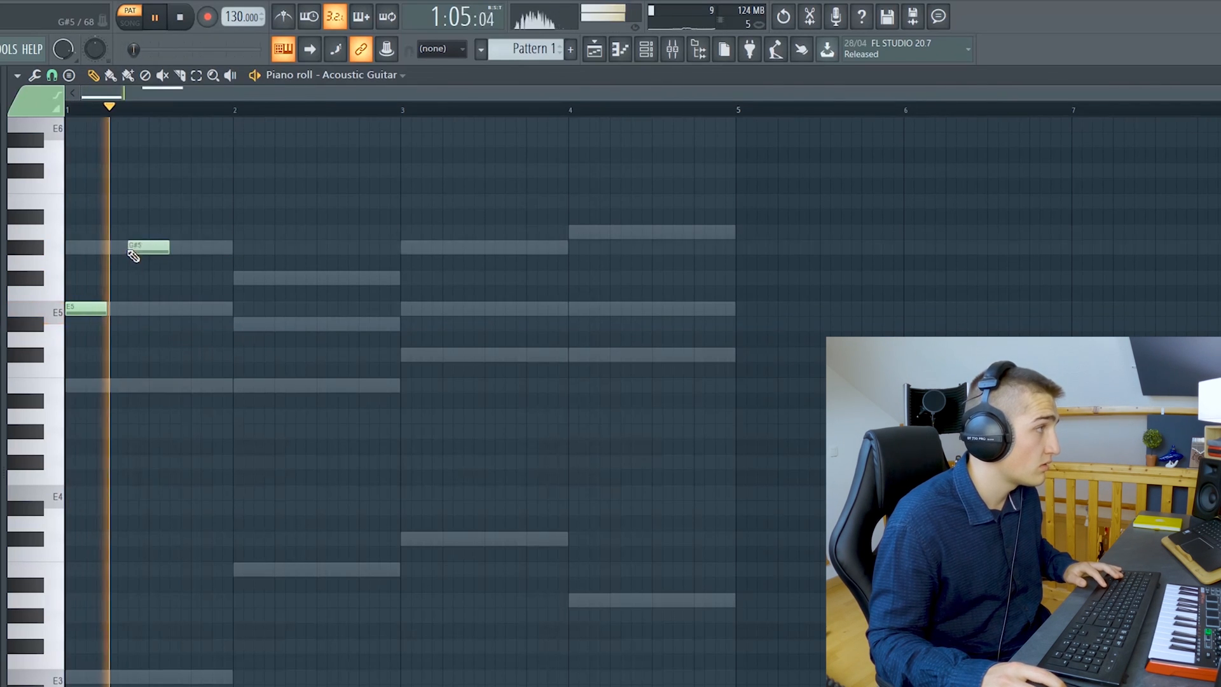
# Move the G#5 one step earlier to 1:07 and add a four-step E5 at the end of bar 1.
pyautogui.doubleClick(156, 250)
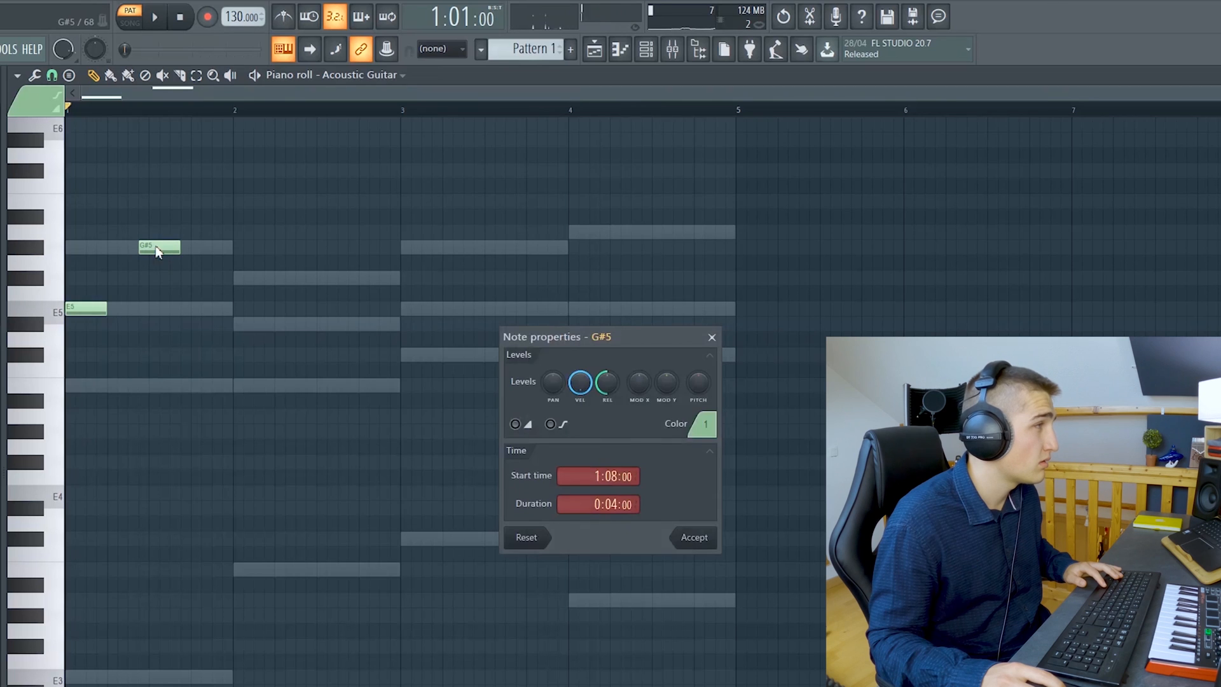
pyautogui.click(711, 337)
pyautogui.press('space')
pyautogui.moveTo(159, 246); pyautogui.dragTo(147, 247)
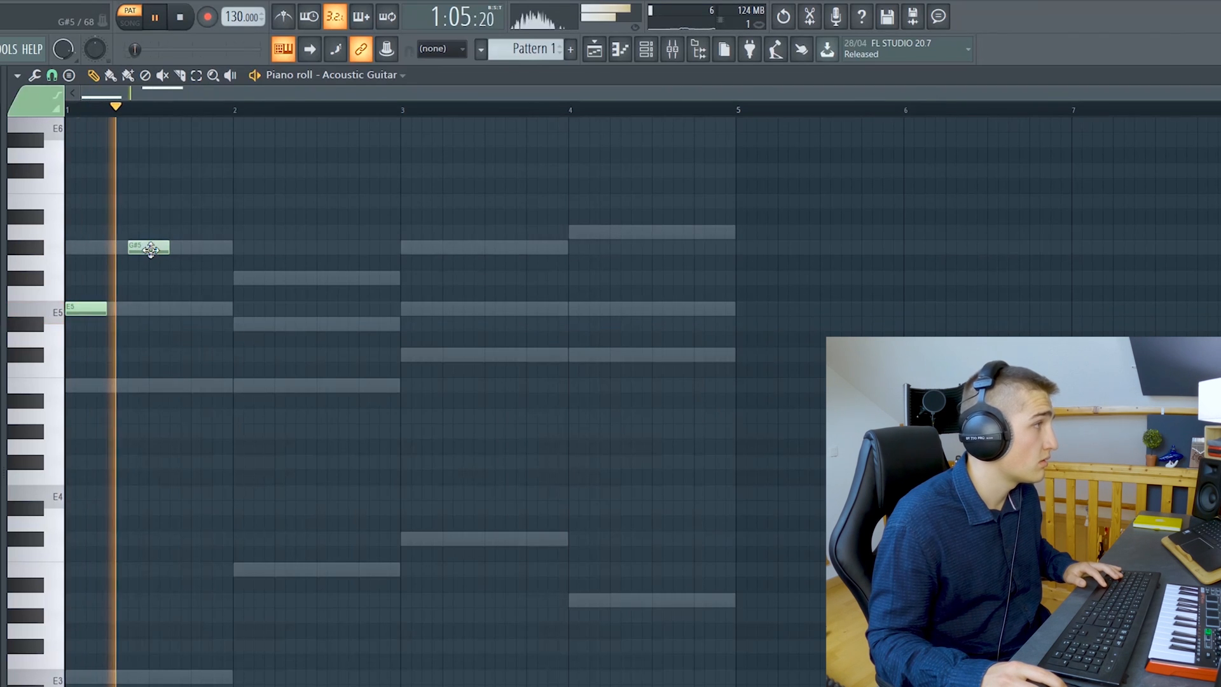
pyautogui.click(191, 310)
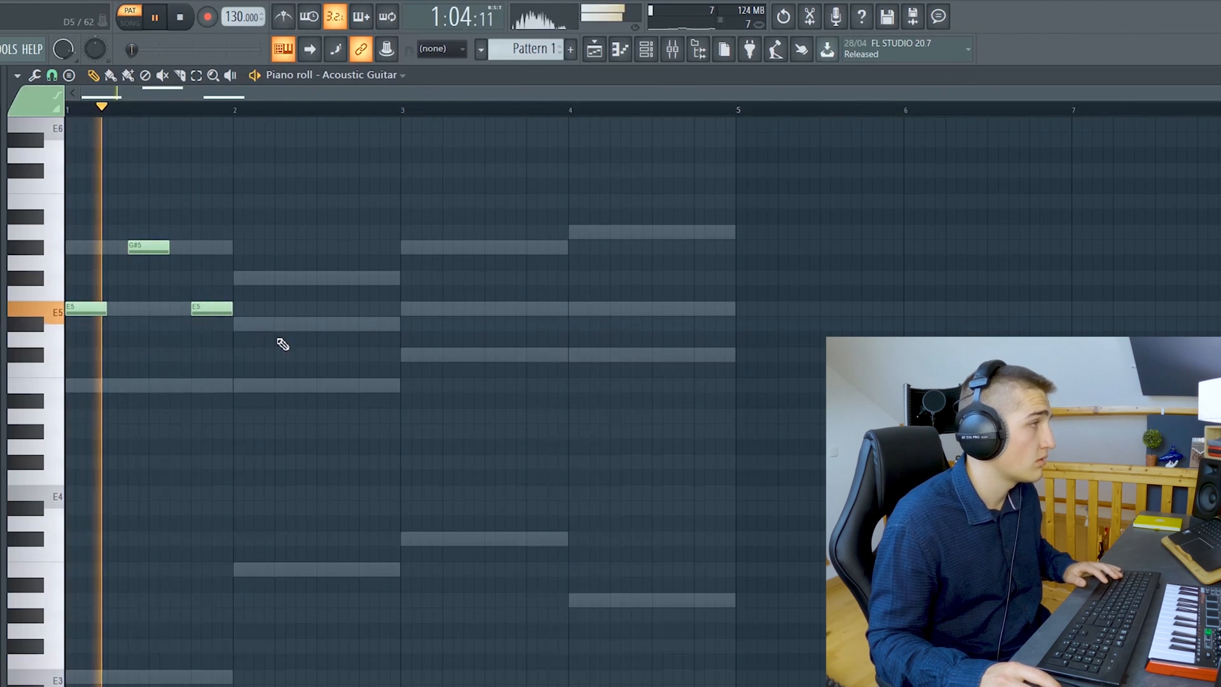
# Add a four-step B4 at the start of bar 2 and a D#5 stretched from mid-bar to the bar's end, and play it.
pyautogui.click(247, 386)
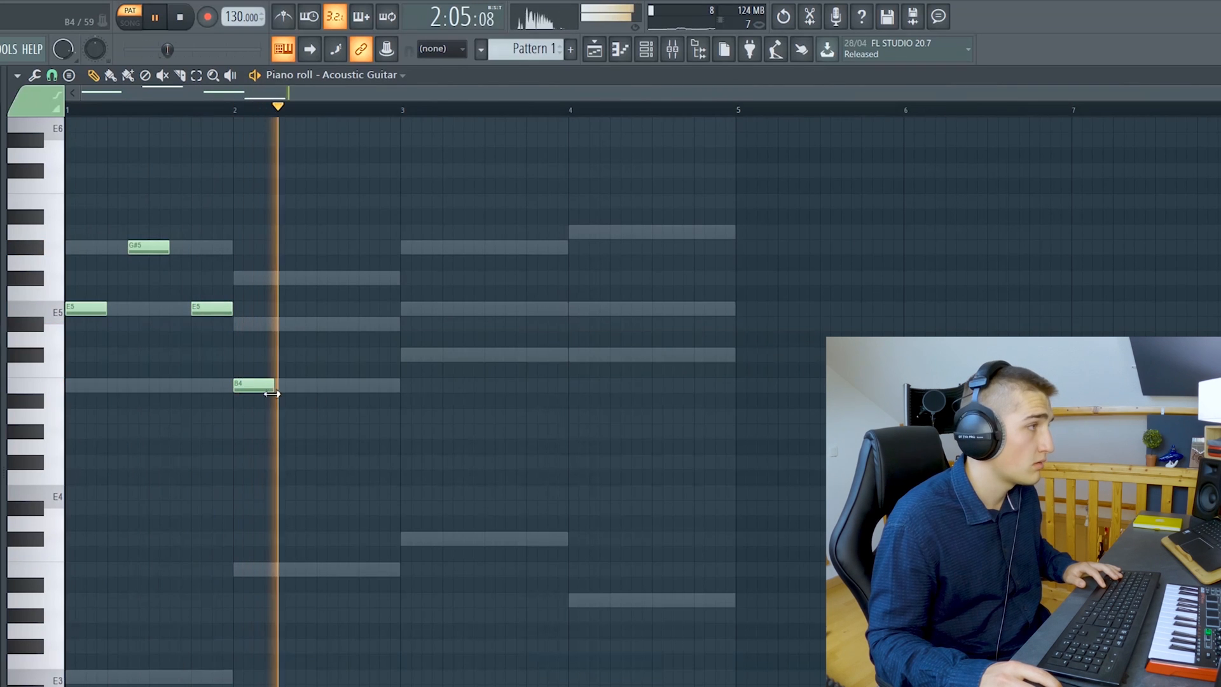
pyautogui.press('space')
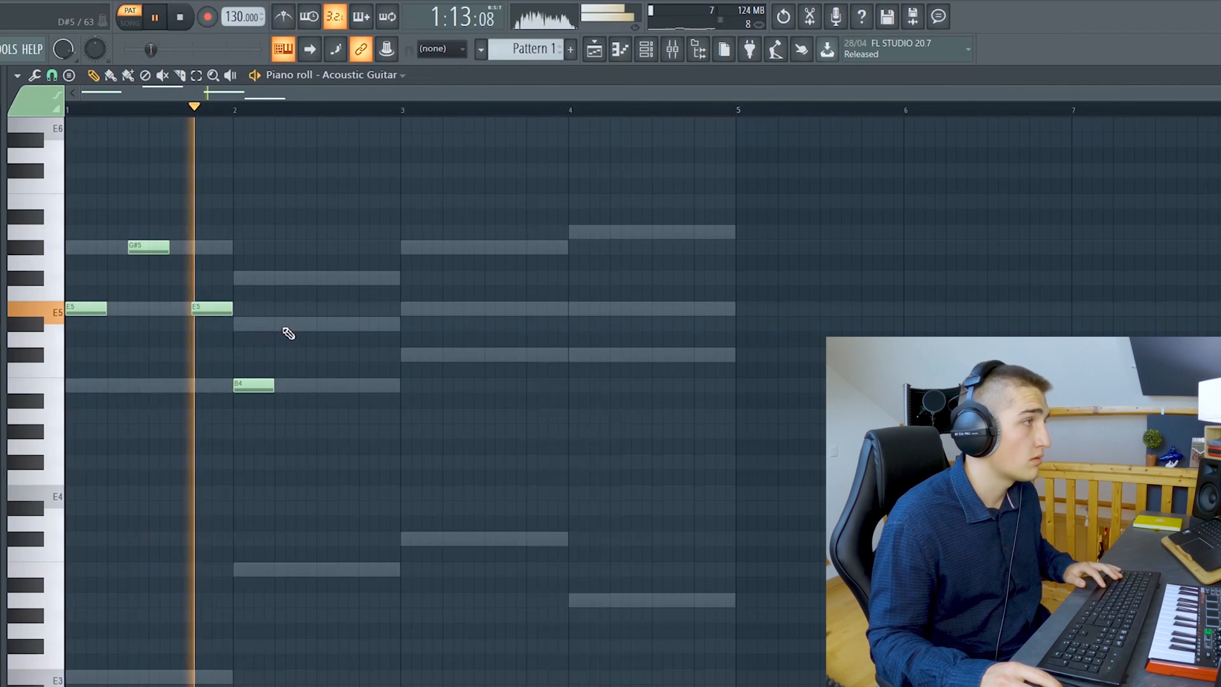
pyautogui.click(280, 324)
pyautogui.press('space')
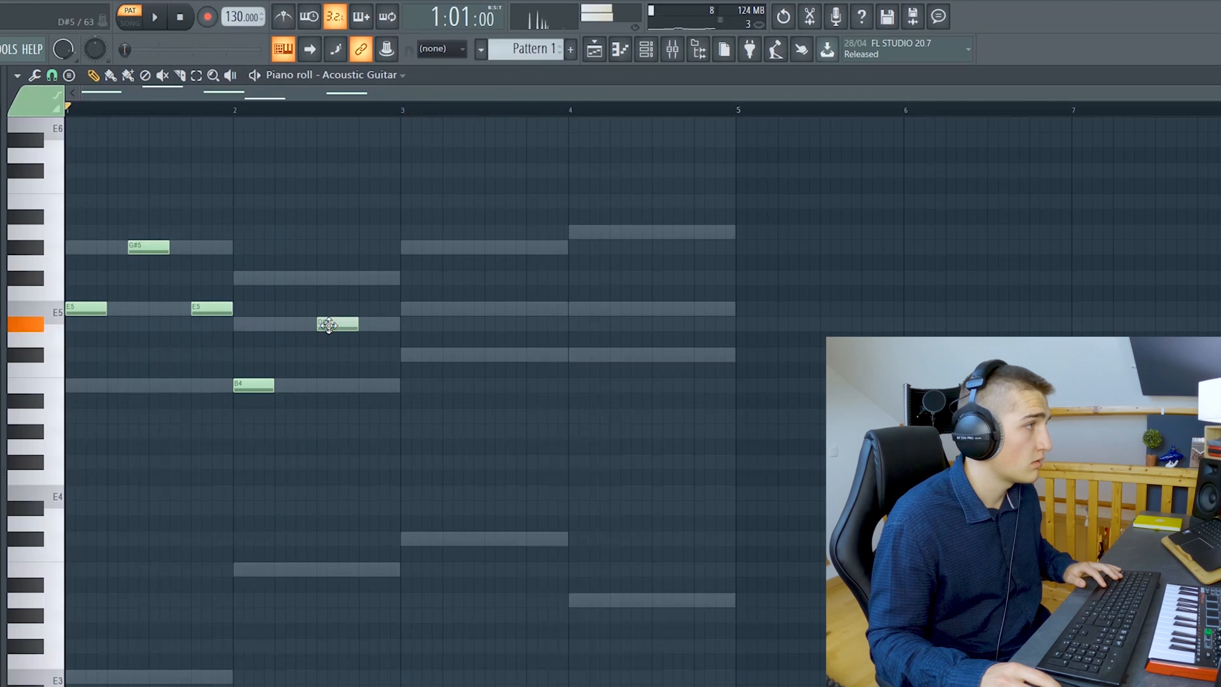
pyautogui.moveTo(357, 326); pyautogui.dragTo(403, 327)
pyautogui.press('space')
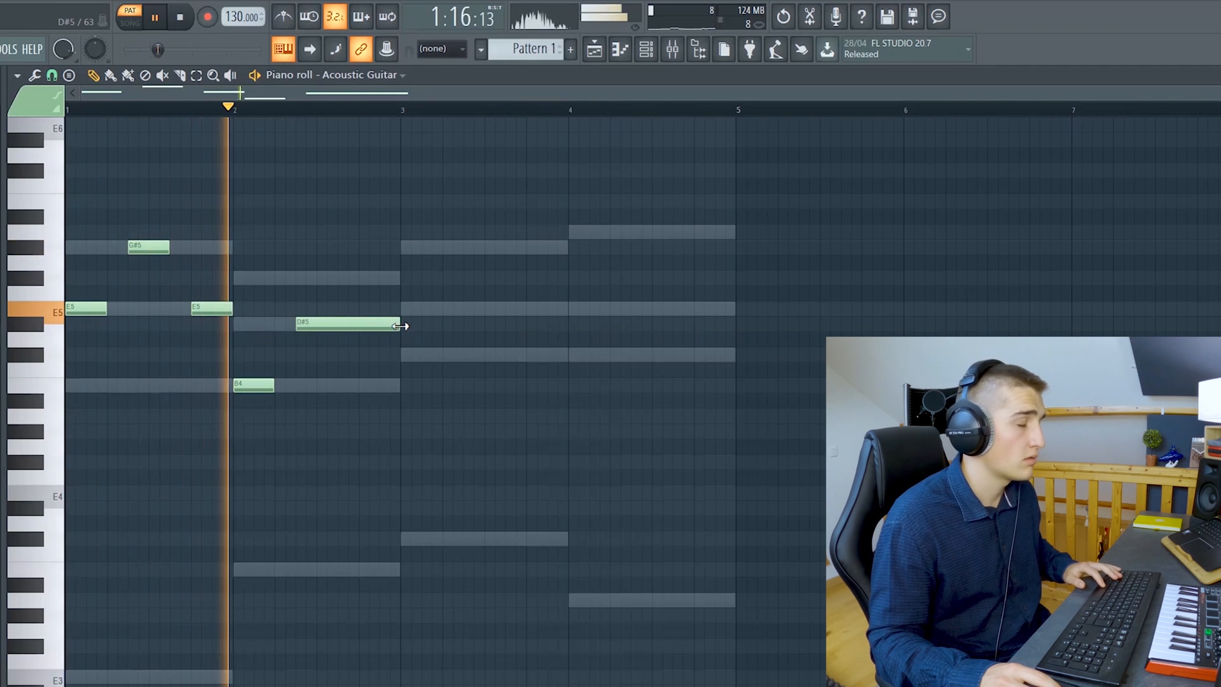
# Shorten the D#5 to make room for two-step C#6 and B5 notes ending bar 2, and start bar 3 with a three-step G#5.
pyautogui.press('space')
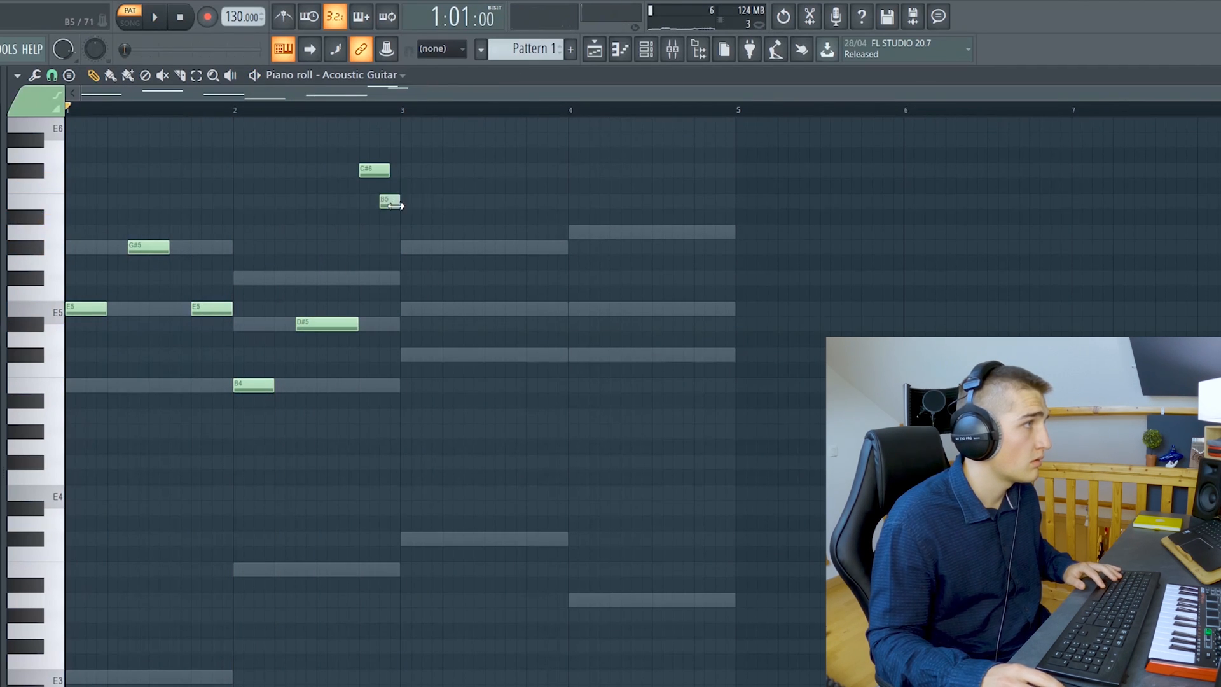
pyautogui.press('space')
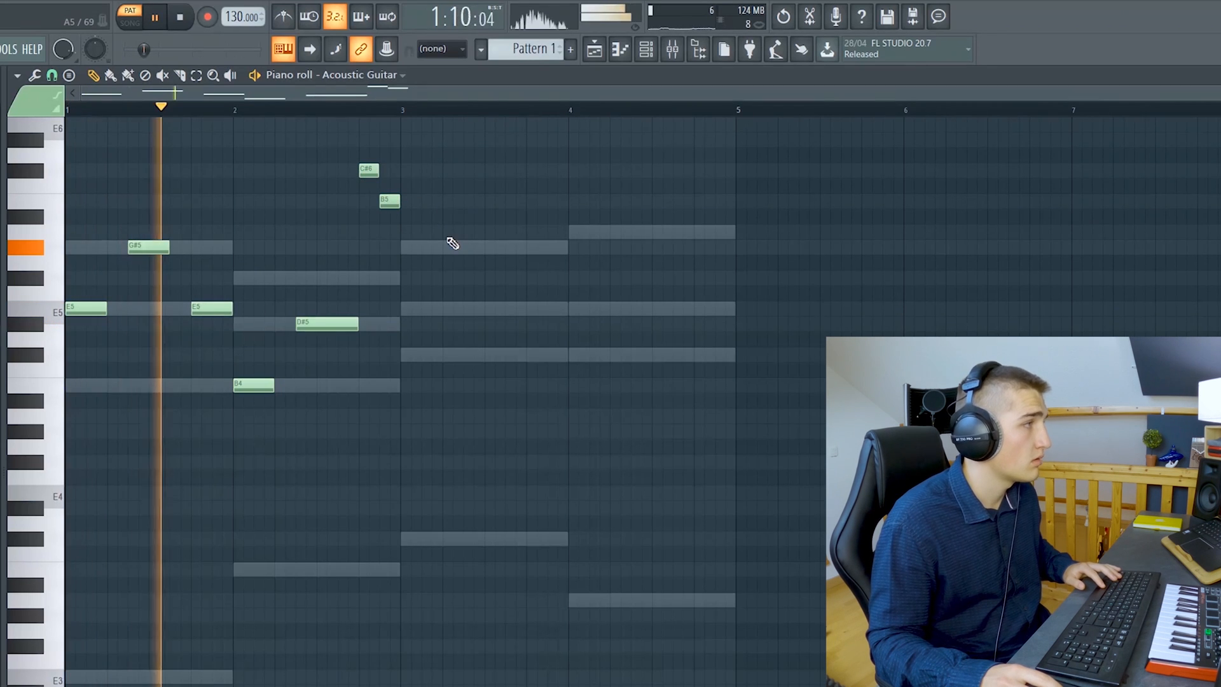
pyautogui.click(408, 249)
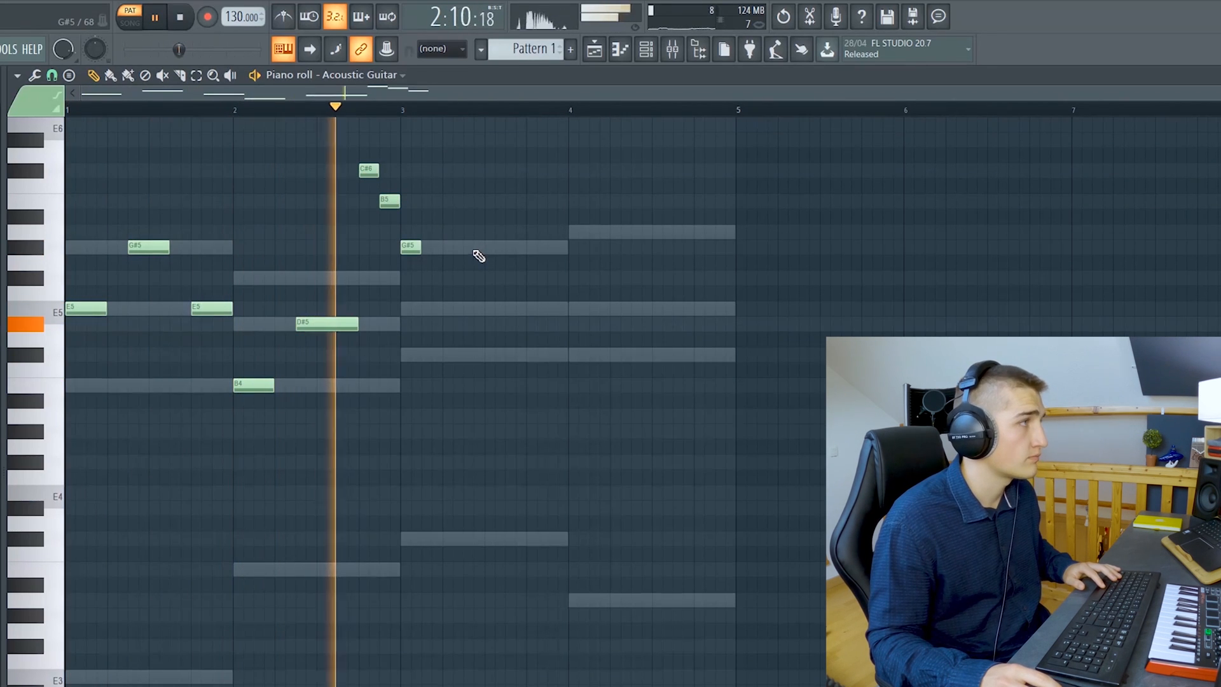
pyautogui.moveTo(425, 245); pyautogui.dragTo(434, 246)
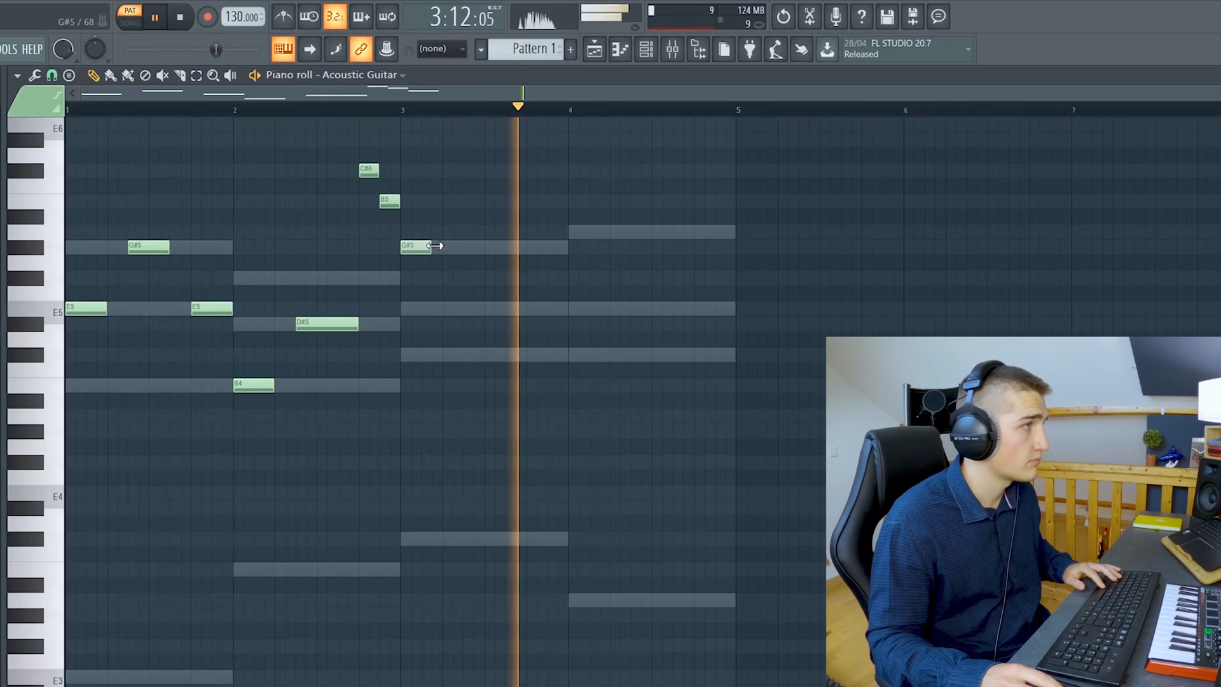
# Finish bar 3 with four-step E5 and C#5 notes, and add an E5 near the start of bar 4, extended towards the bar's end.
pyautogui.press('space')
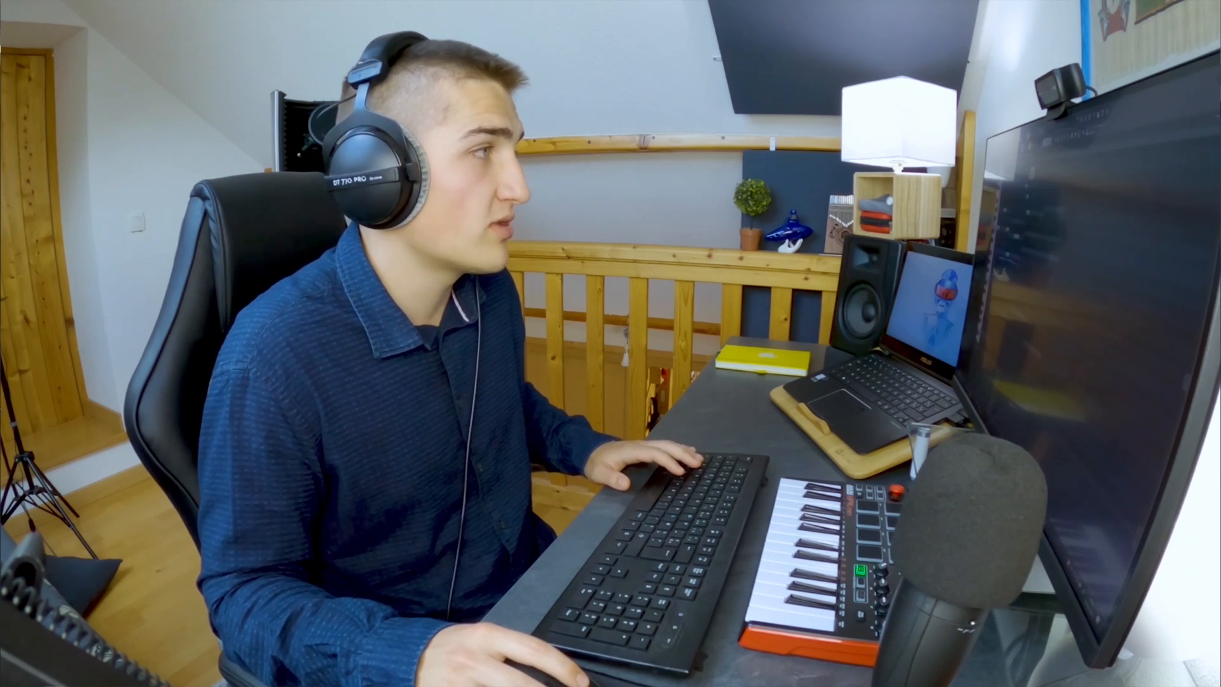
pyautogui.press('space')
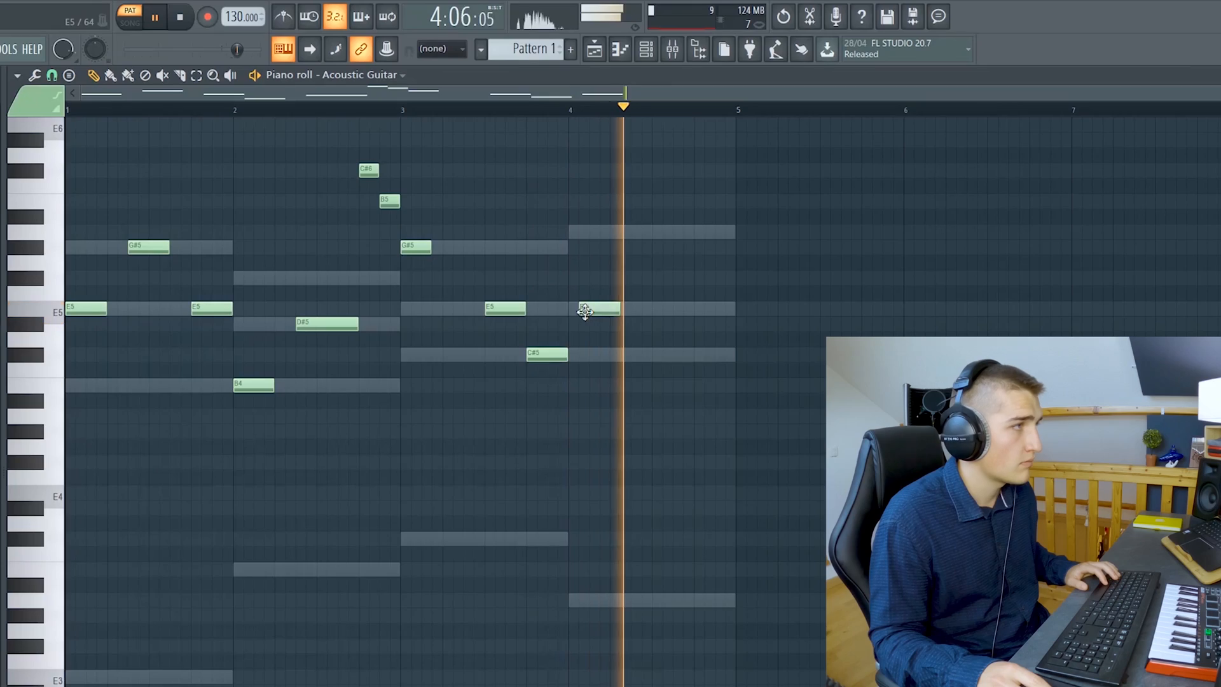
pyautogui.moveTo(616, 309); pyautogui.dragTo(704, 309)
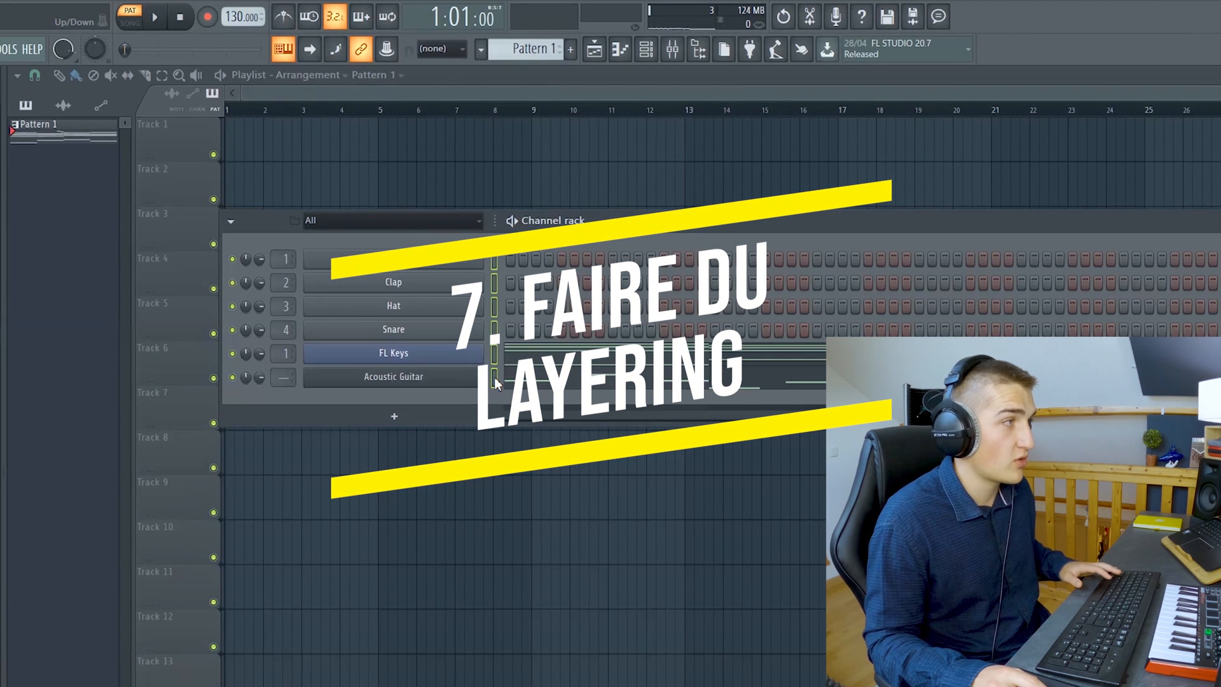
# Add a LABS [64bit] channel with the Soft Piano sound and close its window.
pyautogui.click(394, 416)
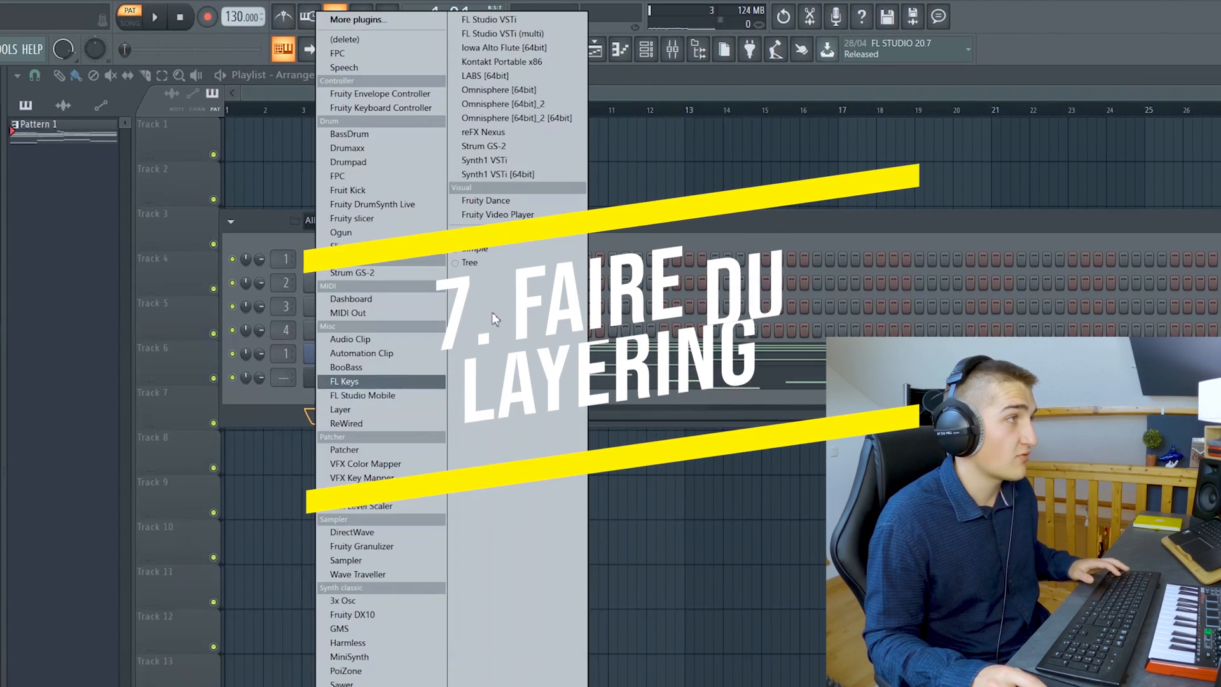
pyautogui.click(487, 76)
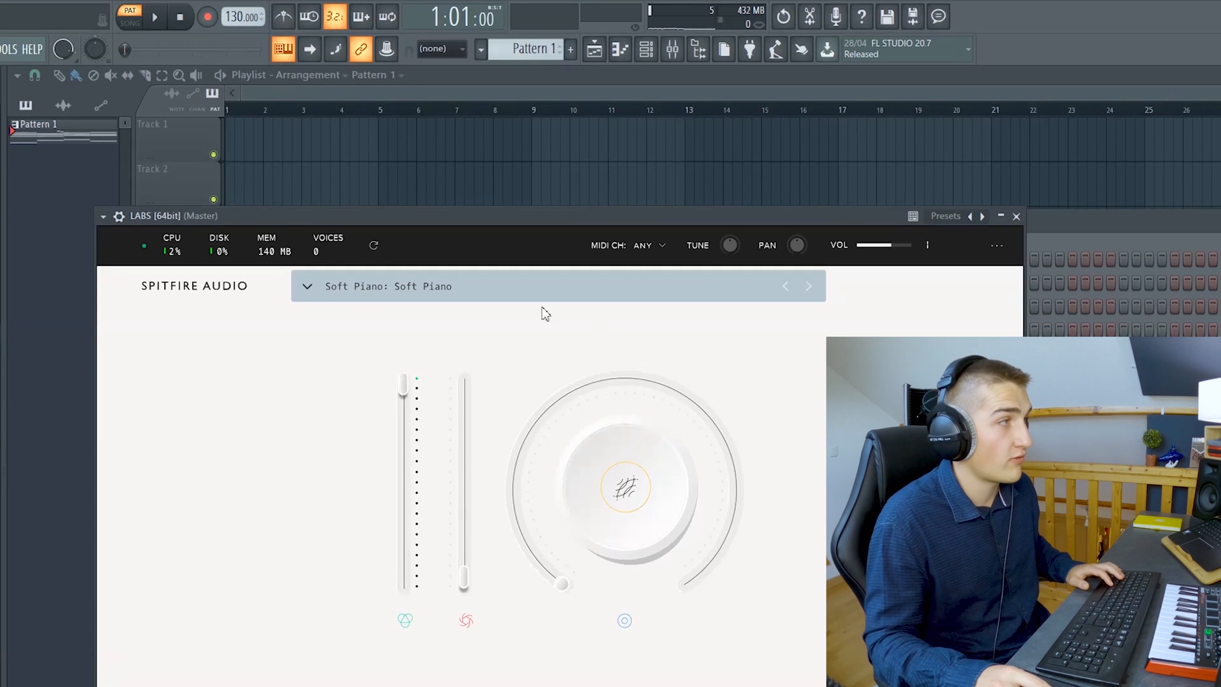
pyautogui.click(311, 293)
pyautogui.press('Escape')
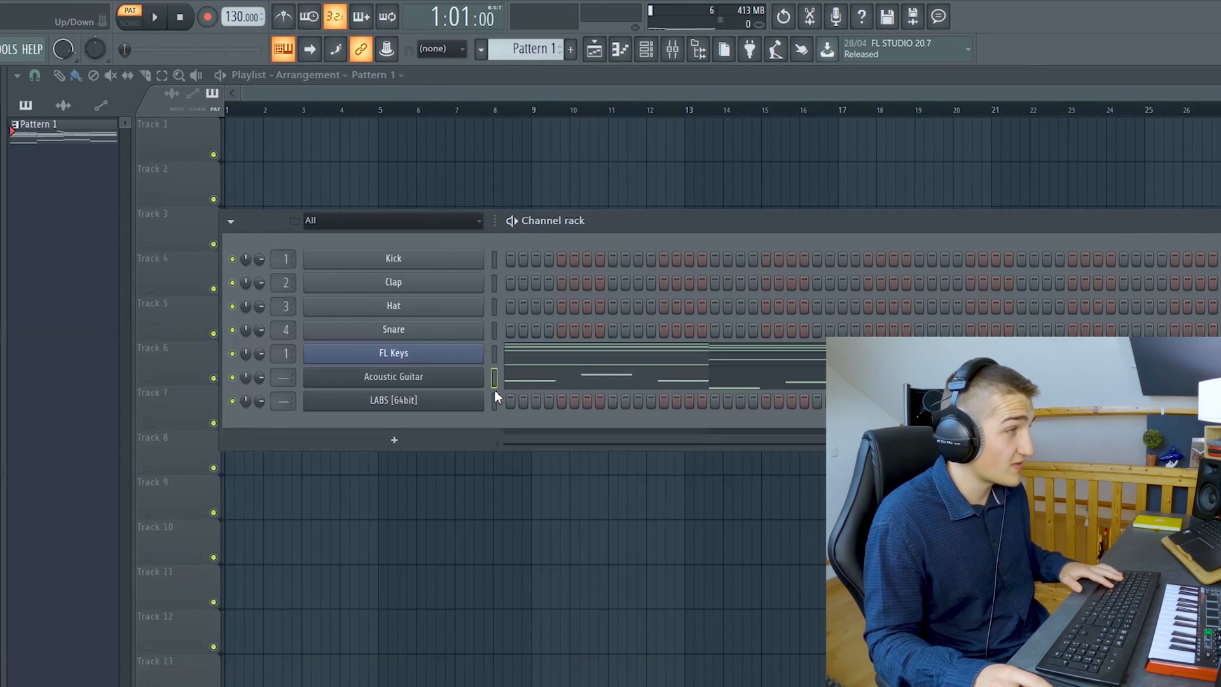
# Copy the Acoustic Guitar melody into the LABS channel, and route both channels to mixer track 2.
pyautogui.hotkey('ctrl', 'v')
pyautogui.click(508, 402)
pyautogui.press('space')
pyautogui.scroll(5, 83, 324)
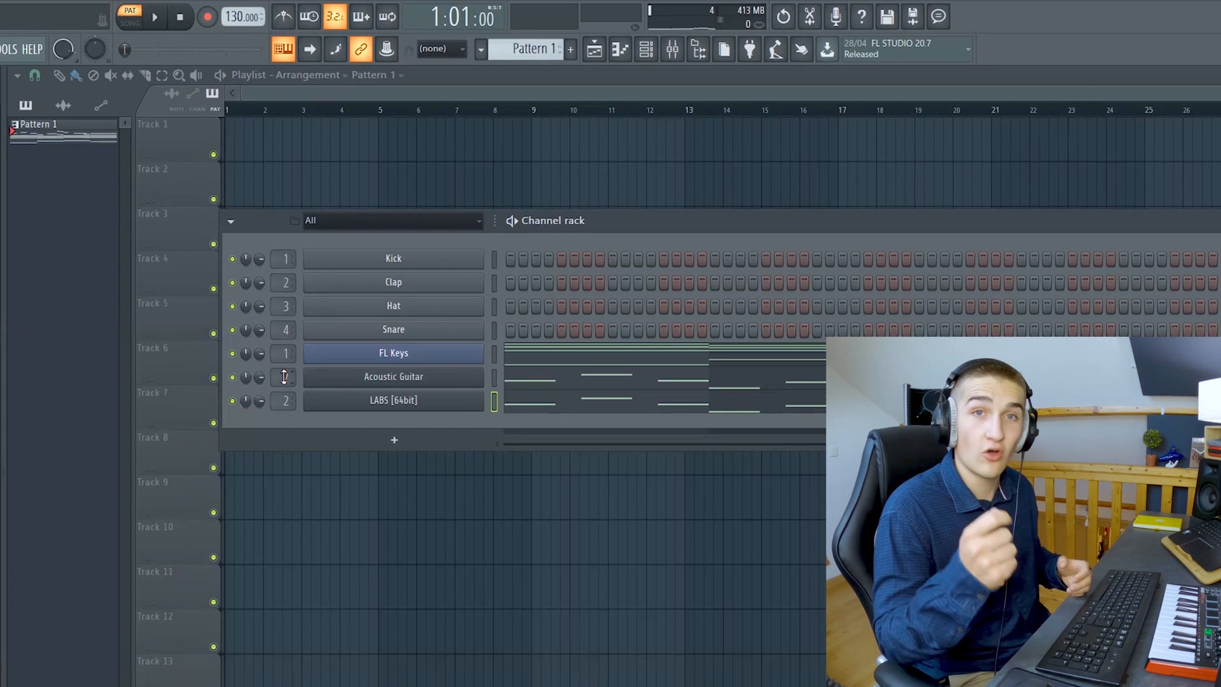
# Open the plugin list to add another instrument channel.
pyautogui.click(392, 440)
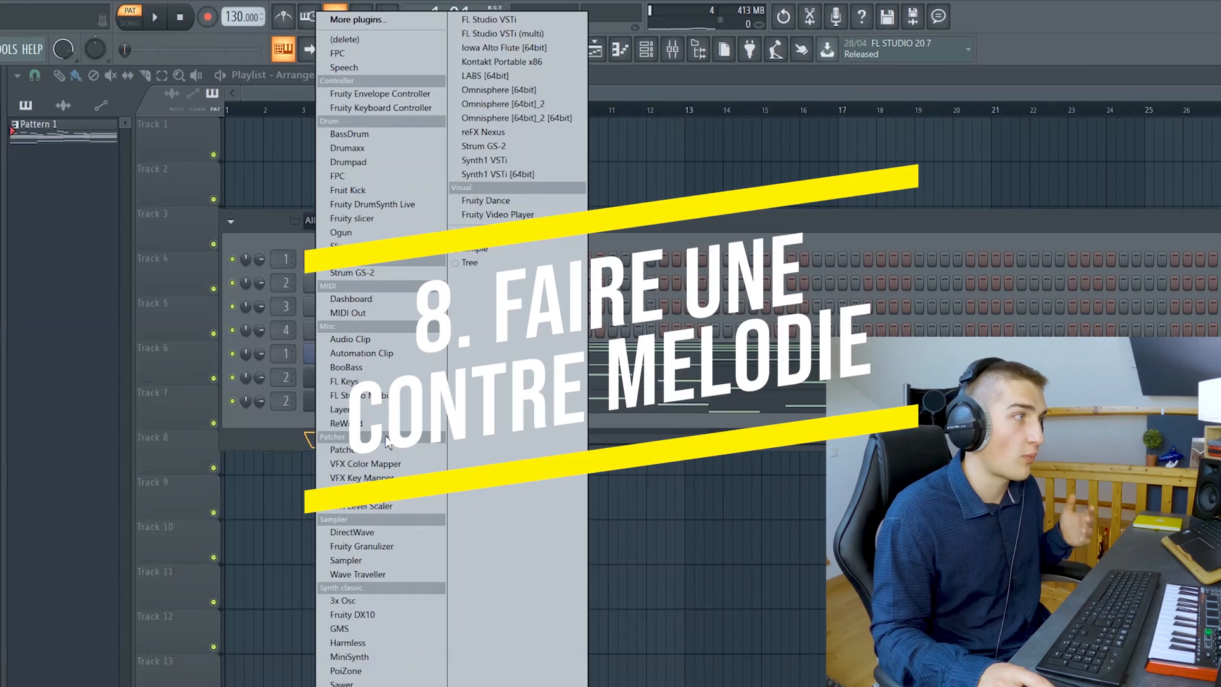